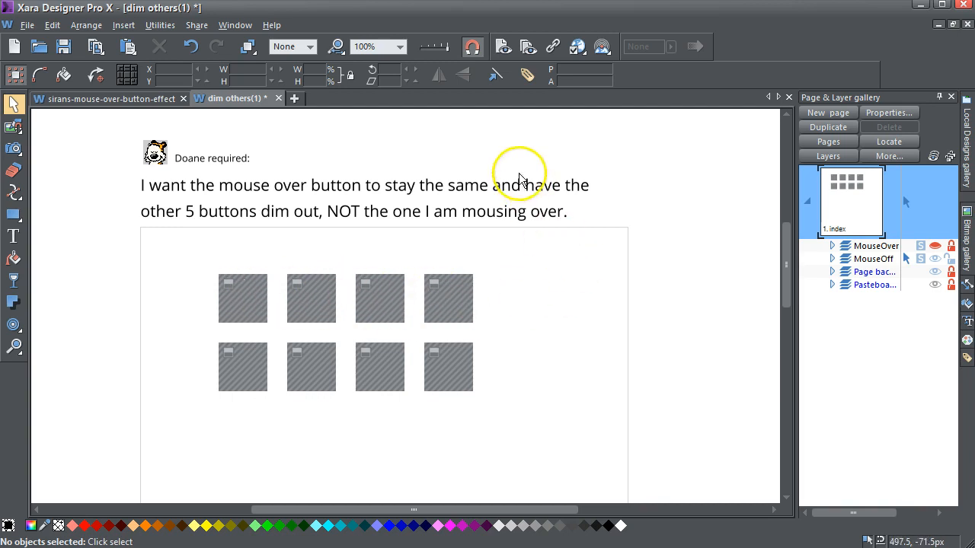
Step: Preview the current web page with its eight buttons, and close the preview
left_click(505, 47)
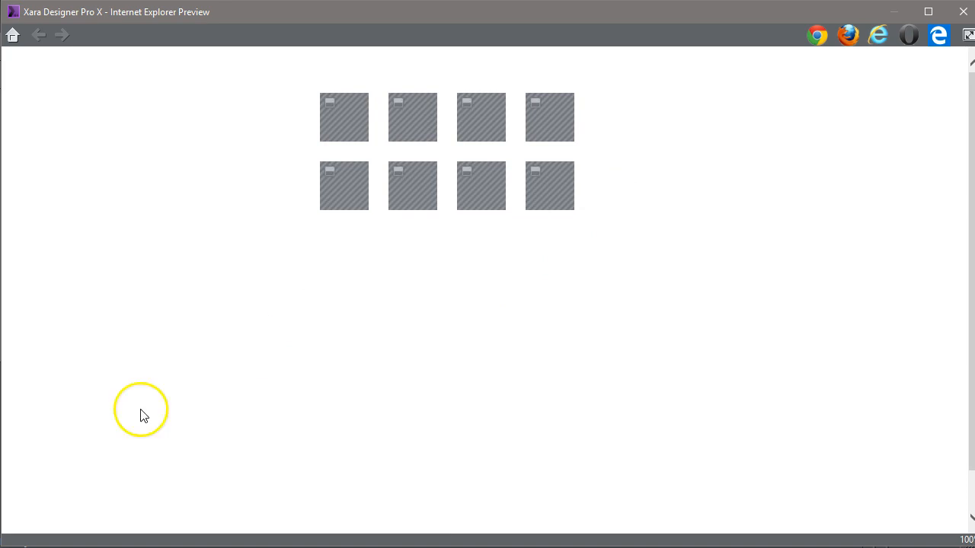
left_click(962, 11)
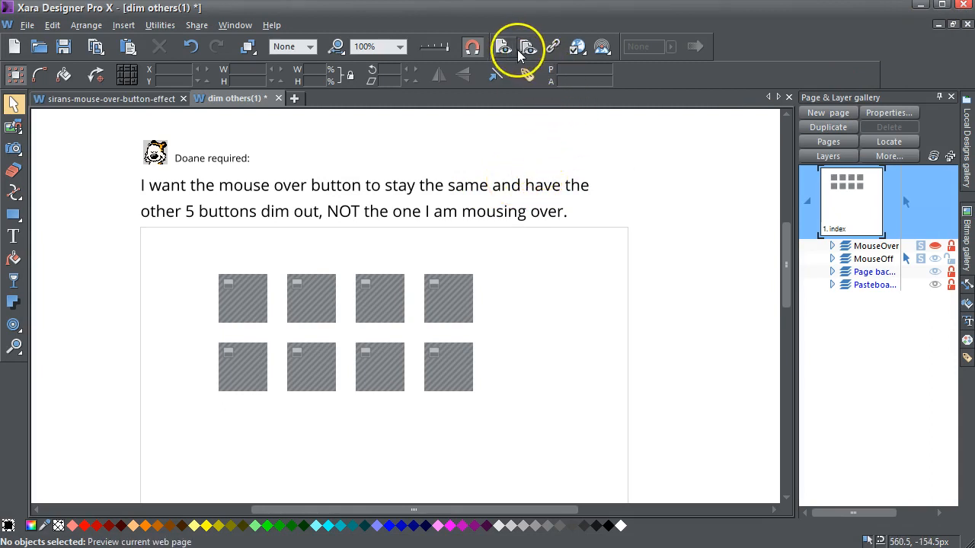
Step: Examine the website-wide HTML head code in the web properties, and close the dialogs
left_click(555, 49)
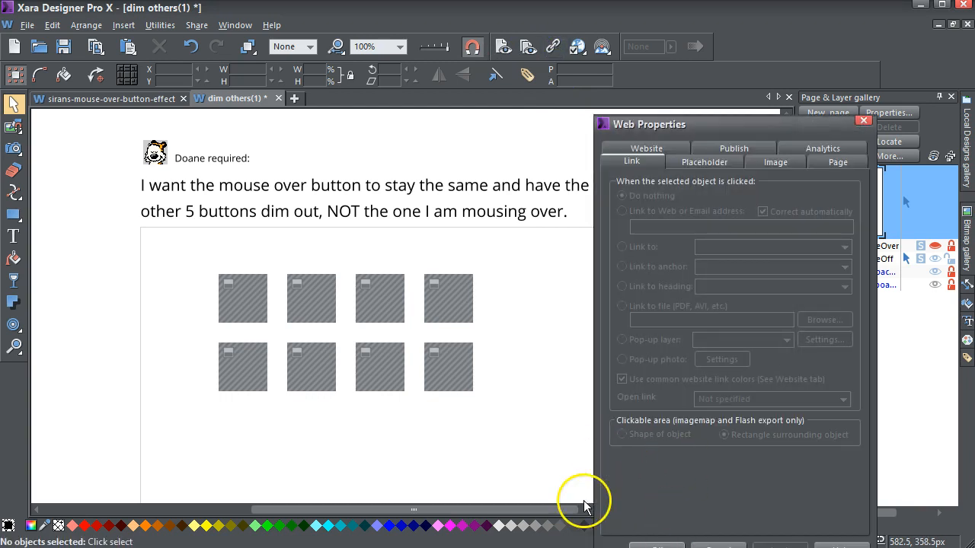
left_click_drag(722, 127, 624, 36)
left_click(550, 61)
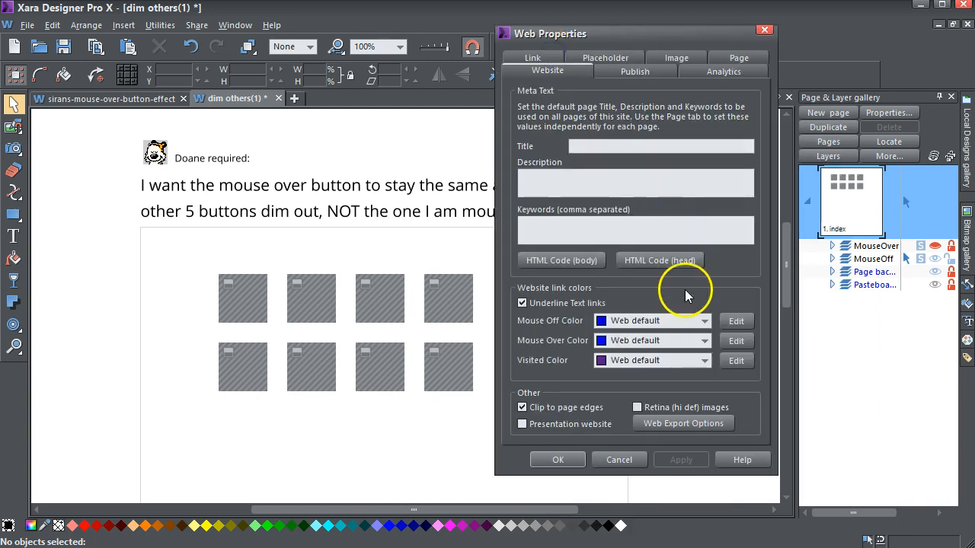
left_click(654, 262)
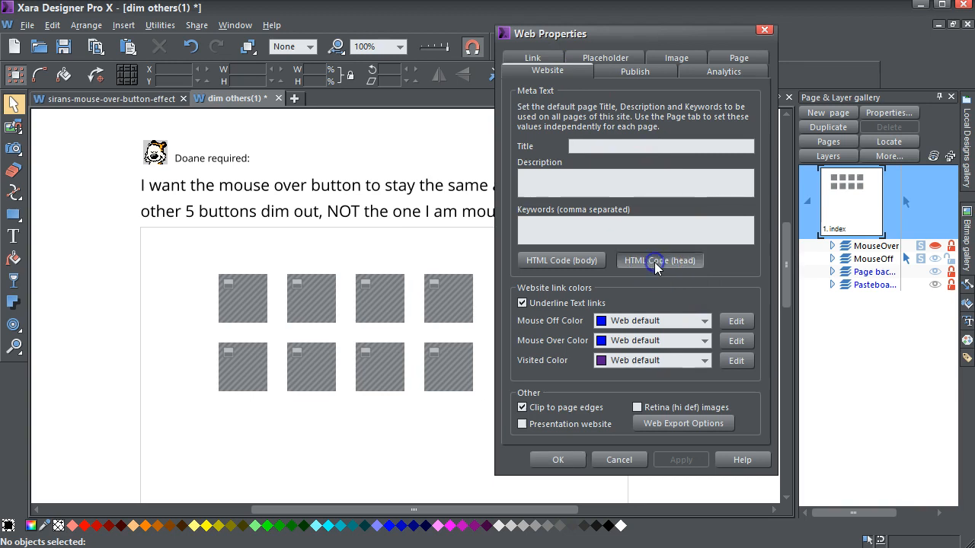
left_click(674, 304)
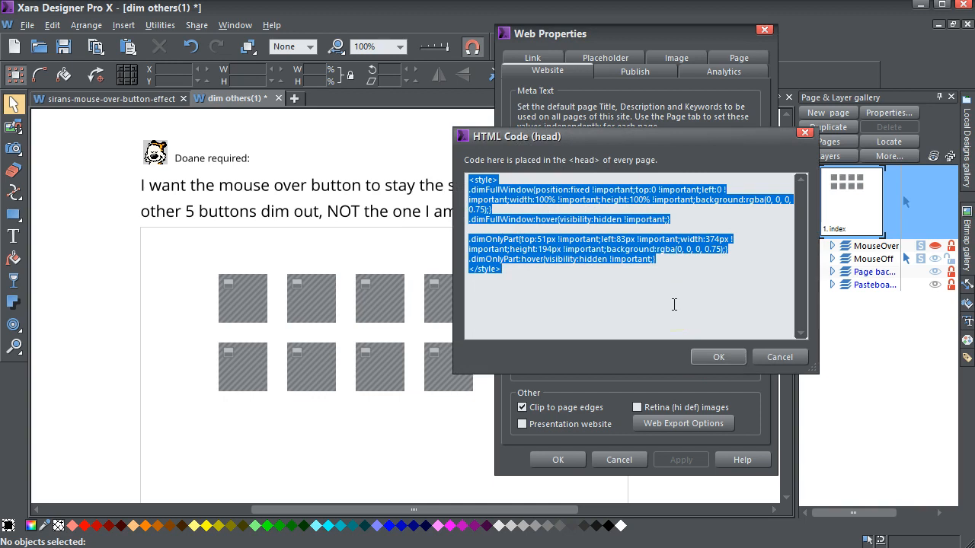
left_click(544, 275)
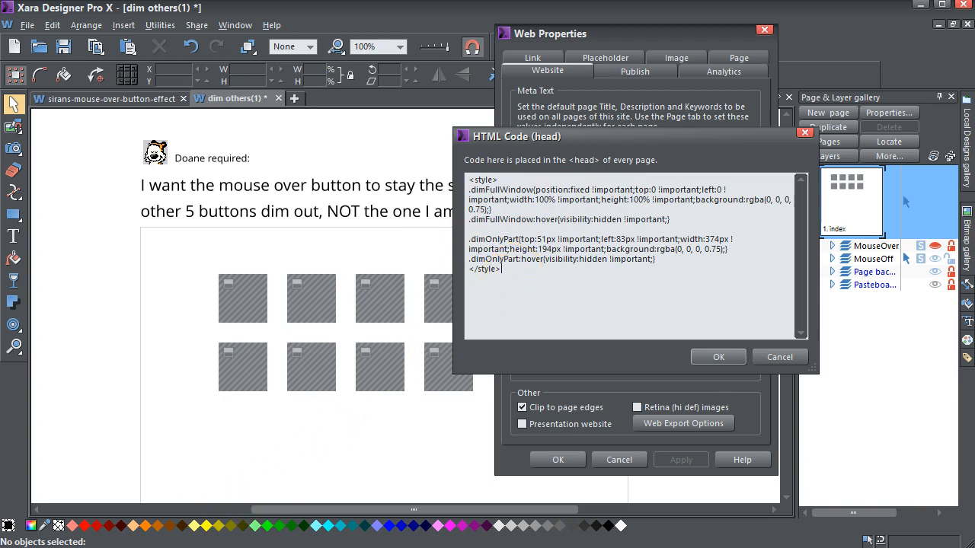
left_click(719, 356)
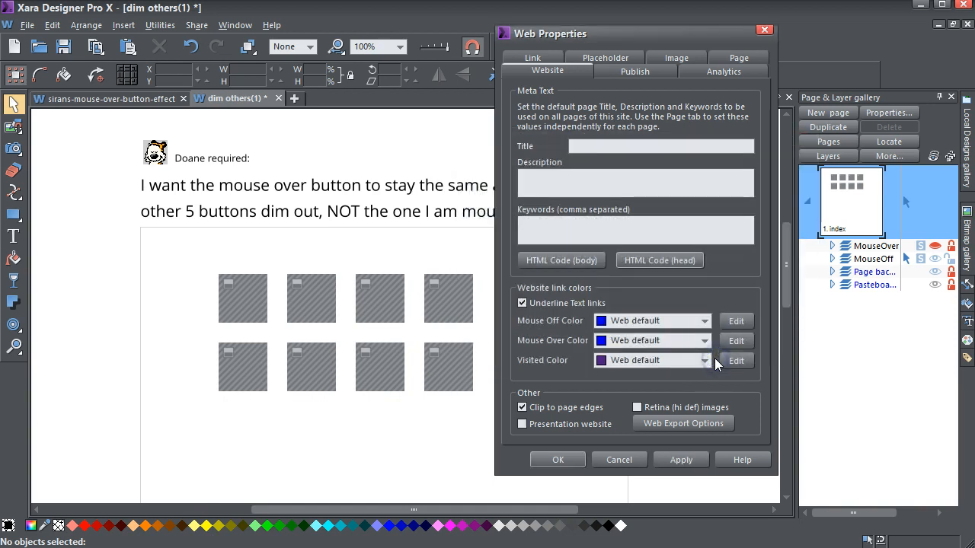
left_click(764, 32)
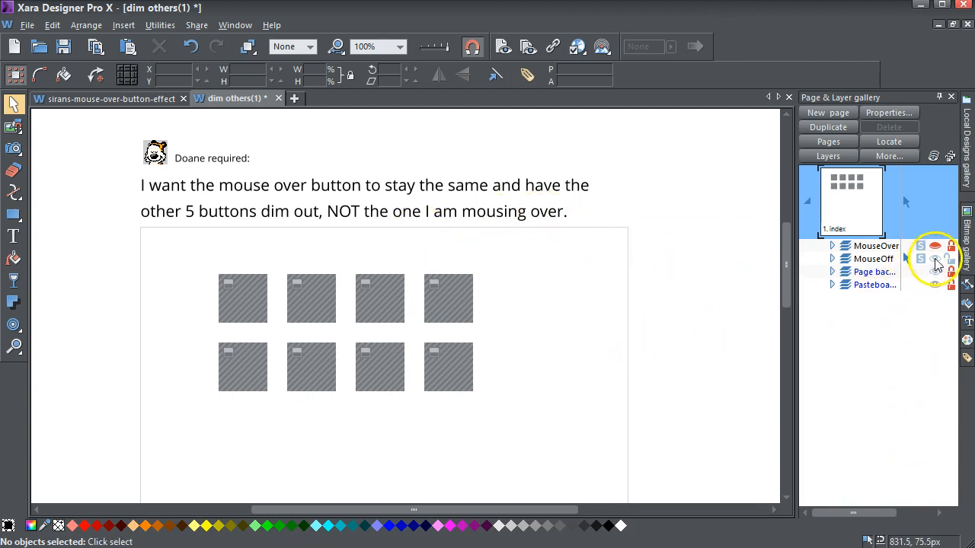
Step: Show the MouseOver layer, and hide and lock the MouseOff layer
left_click(935, 247)
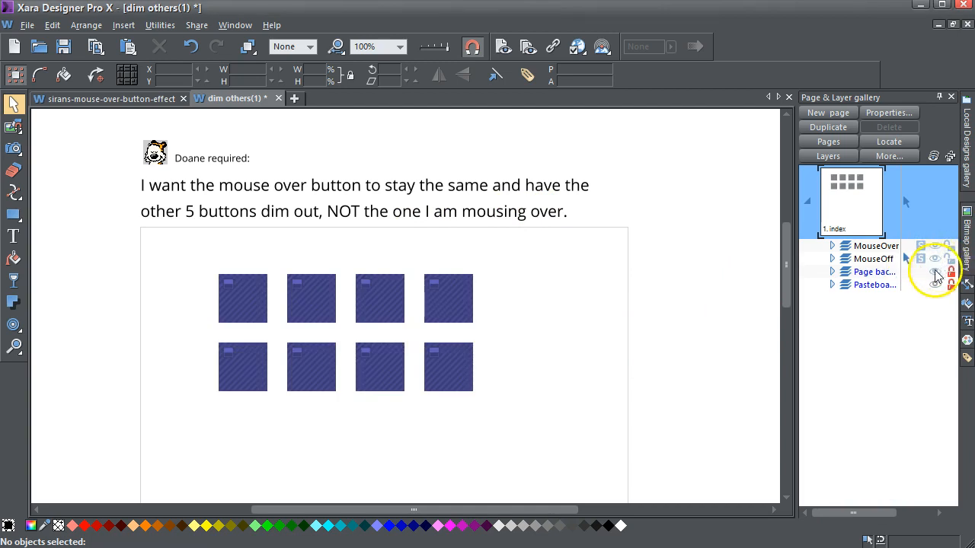
left_click(935, 260)
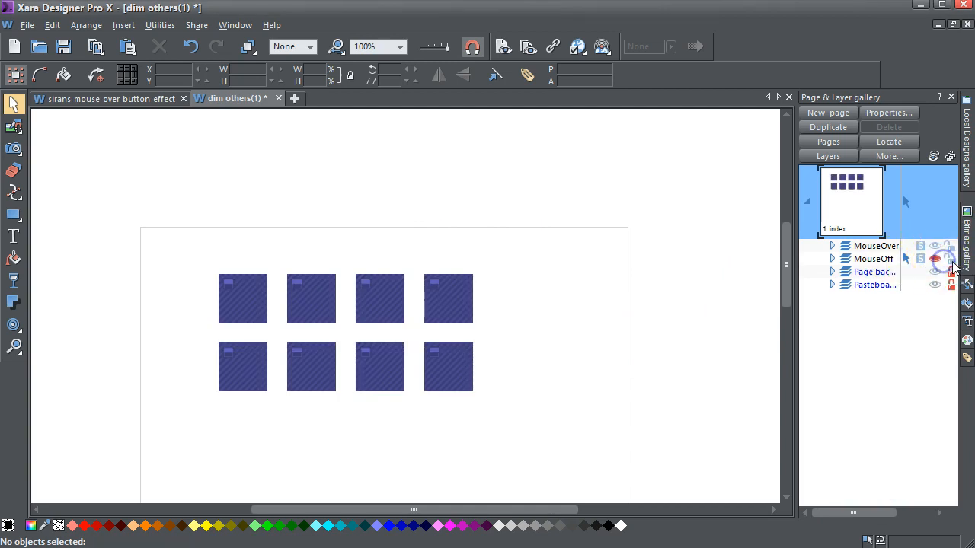
left_click(952, 263)
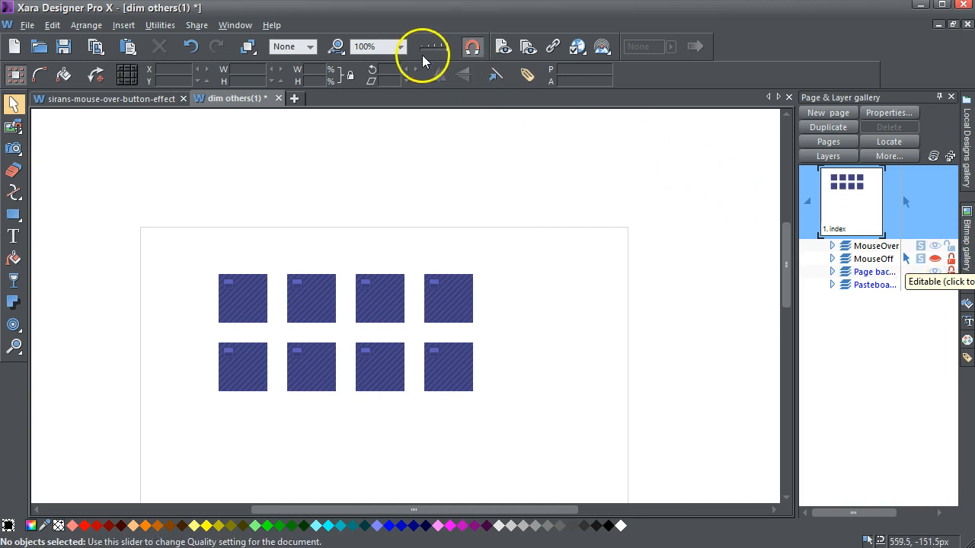
Step: Reduce the view quality to outlines only and select the small HTML placeholder in the first button of the upper row
left_click_drag(445, 51, 411, 50)
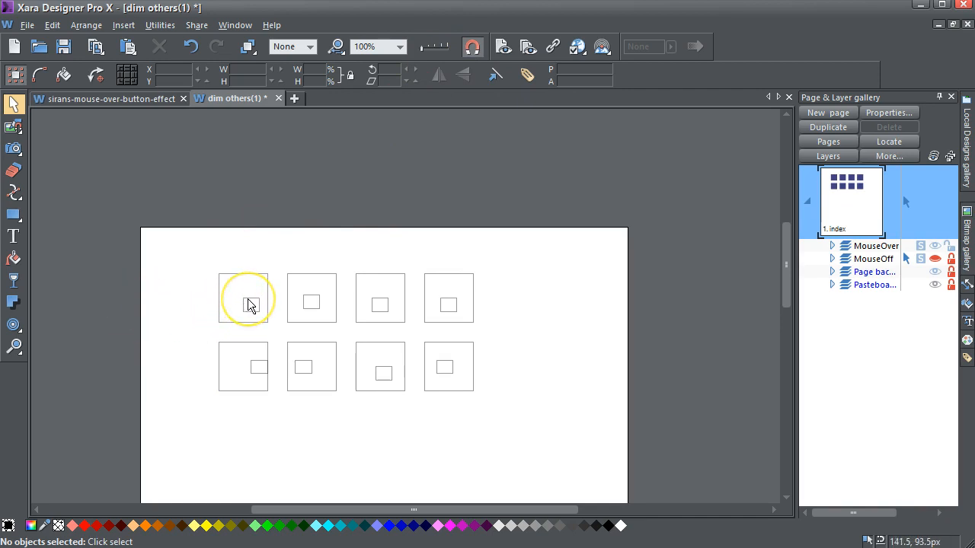
left_click_drag(425, 47, 453, 51)
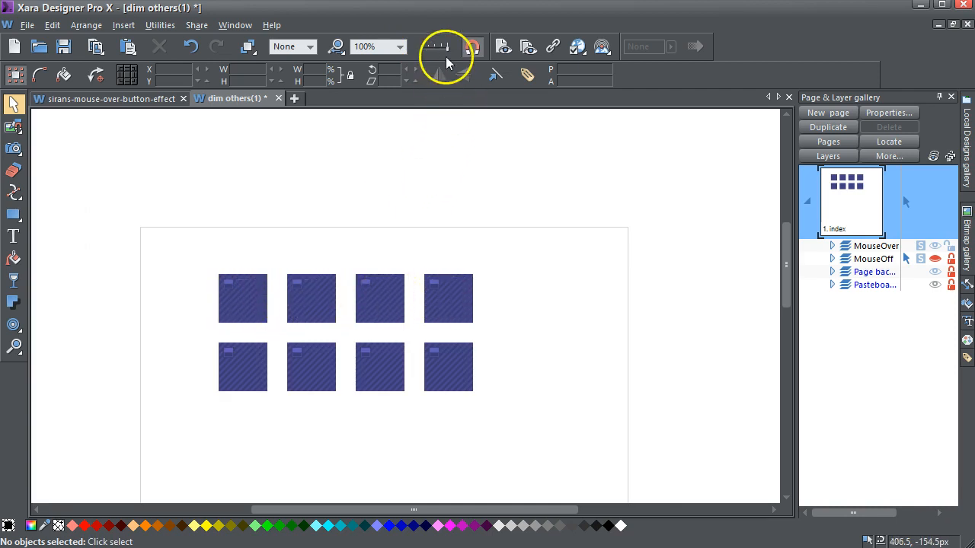
left_click_drag(447, 48, 403, 48)
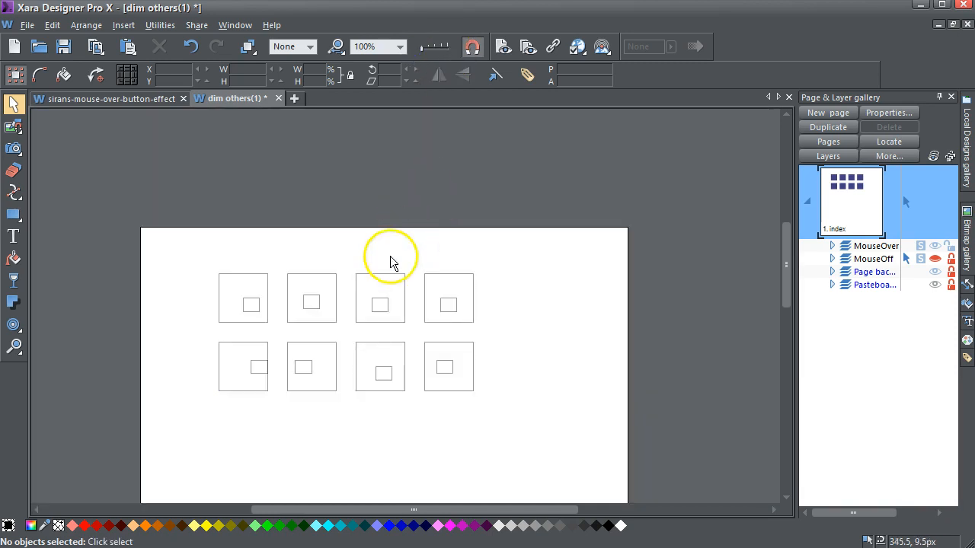
left_click(252, 303)
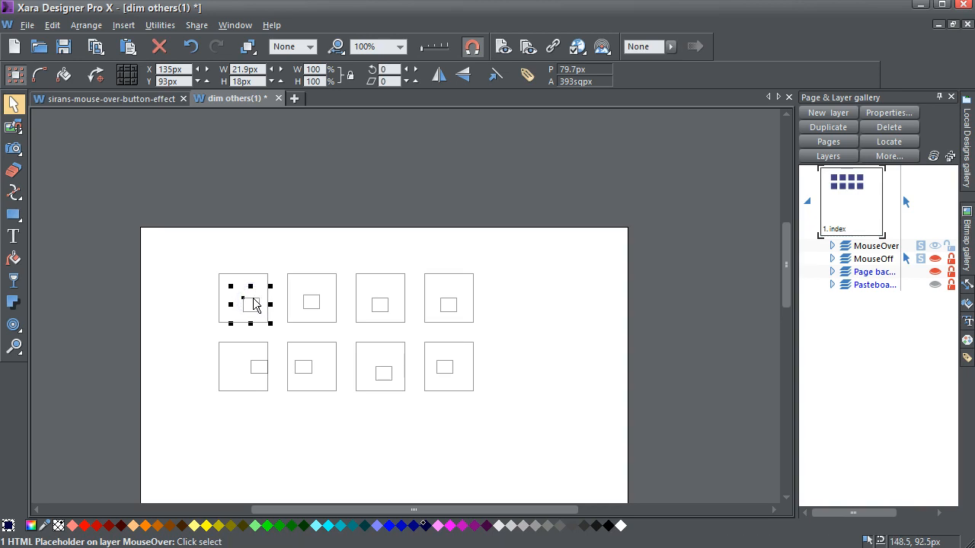
left_click(254, 305)
left_click_drag(427, 53, 449, 52)
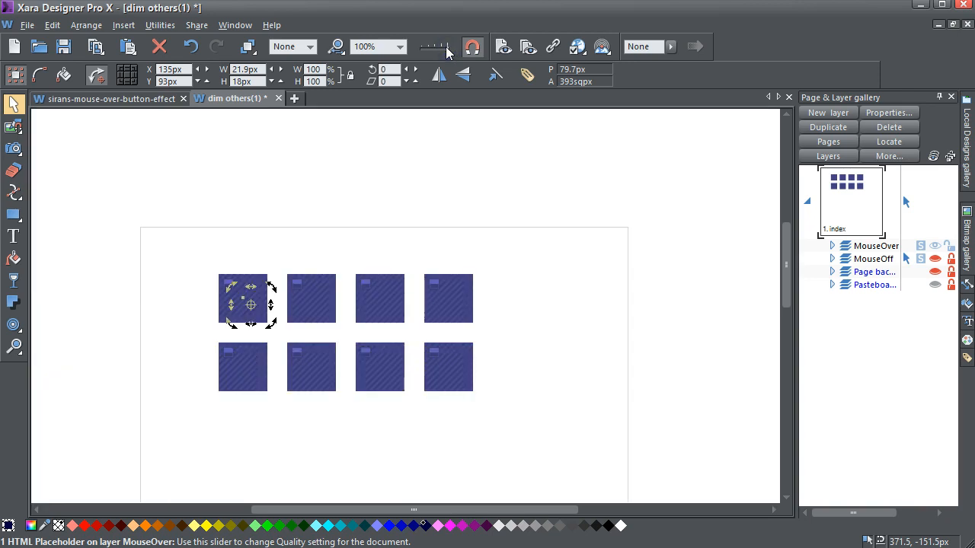
left_click_drag(428, 52, 400, 57)
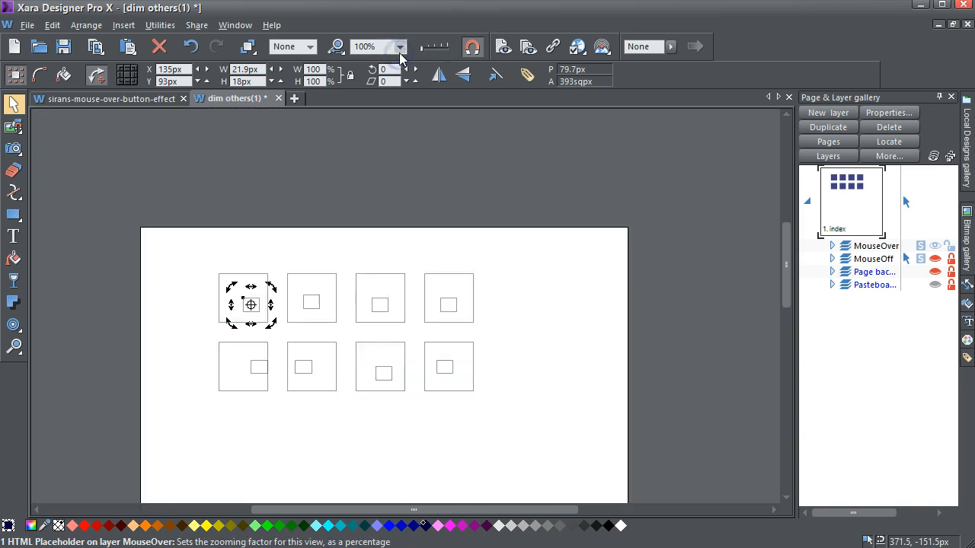
Step: Examine the selected placeholder's replacement HTML body code in the web properties, and close the dialogs
left_click_drag(627, 547, 658, 101)
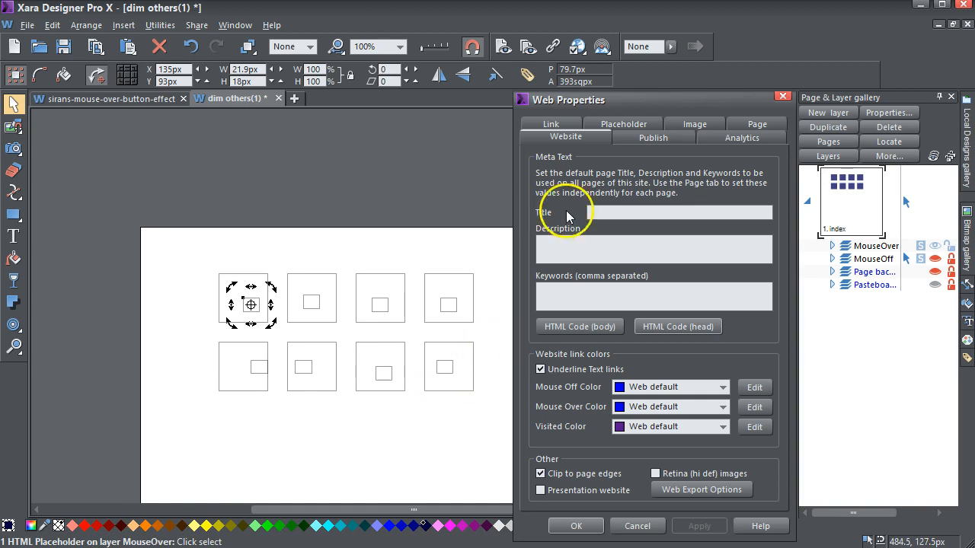
left_click(622, 127)
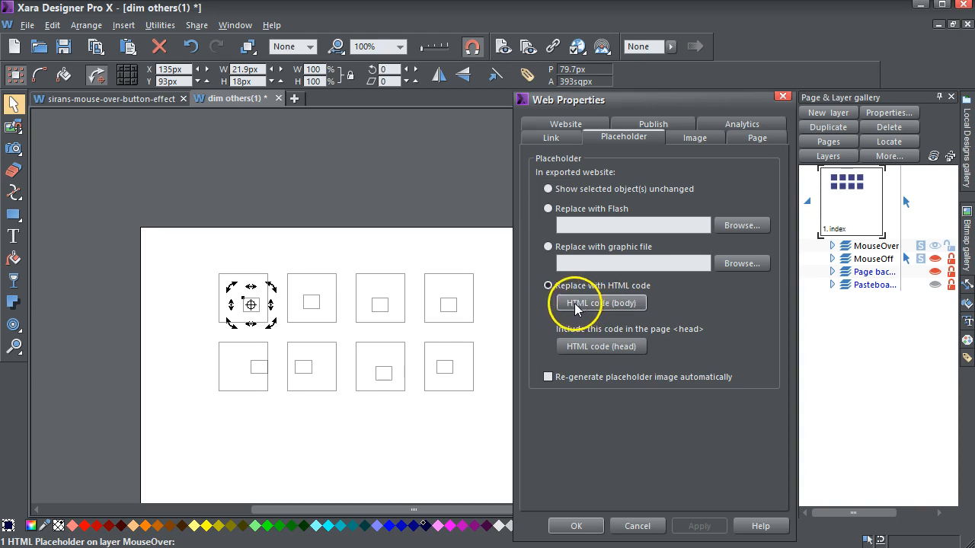
left_click(608, 304)
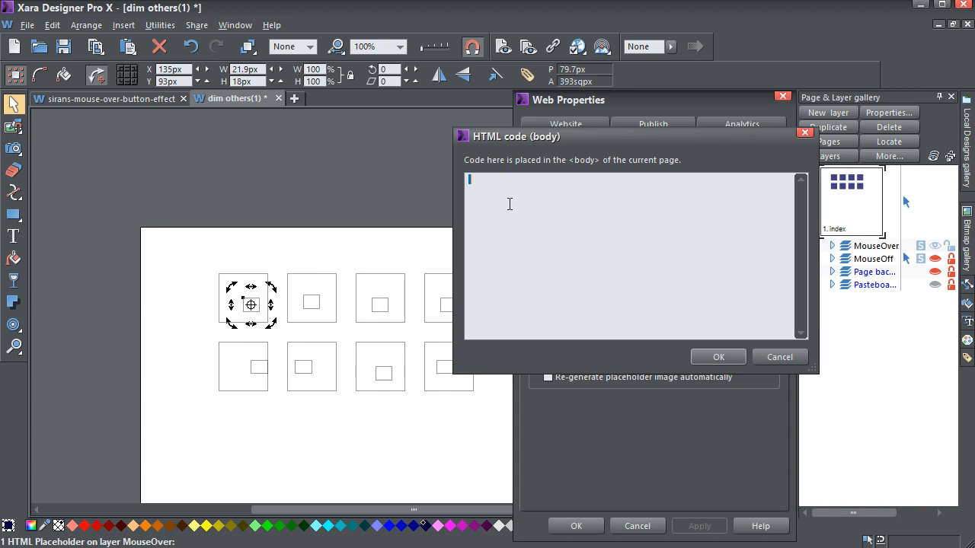
left_click(716, 358)
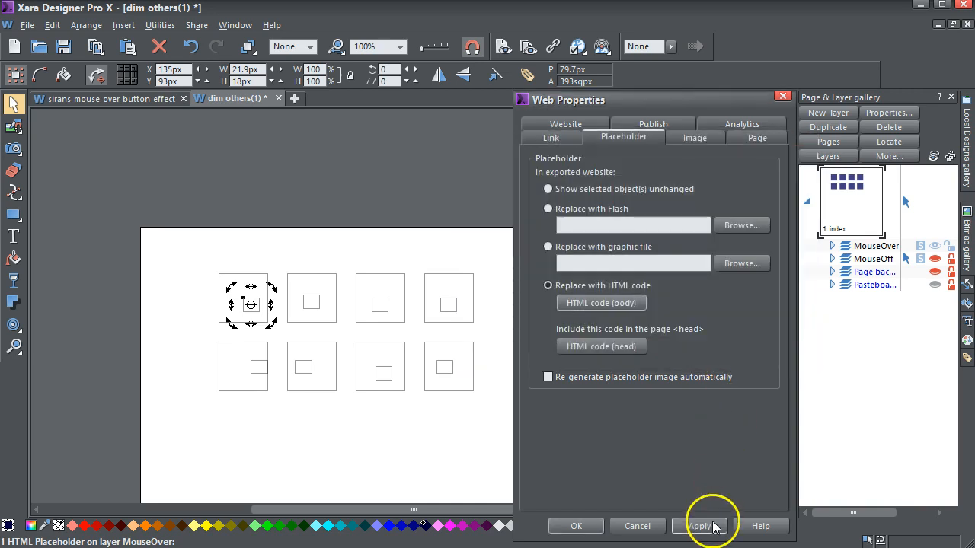
left_click(713, 527)
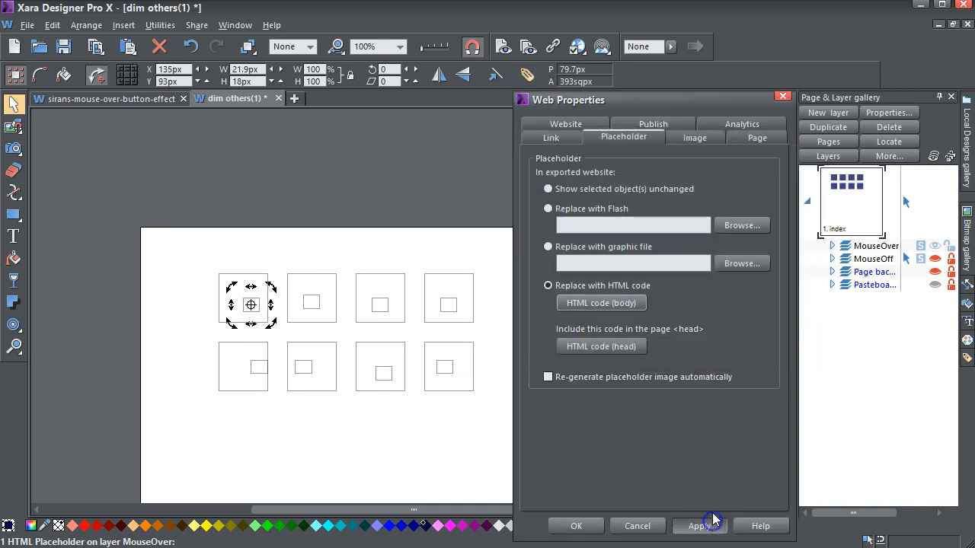
left_click(782, 98)
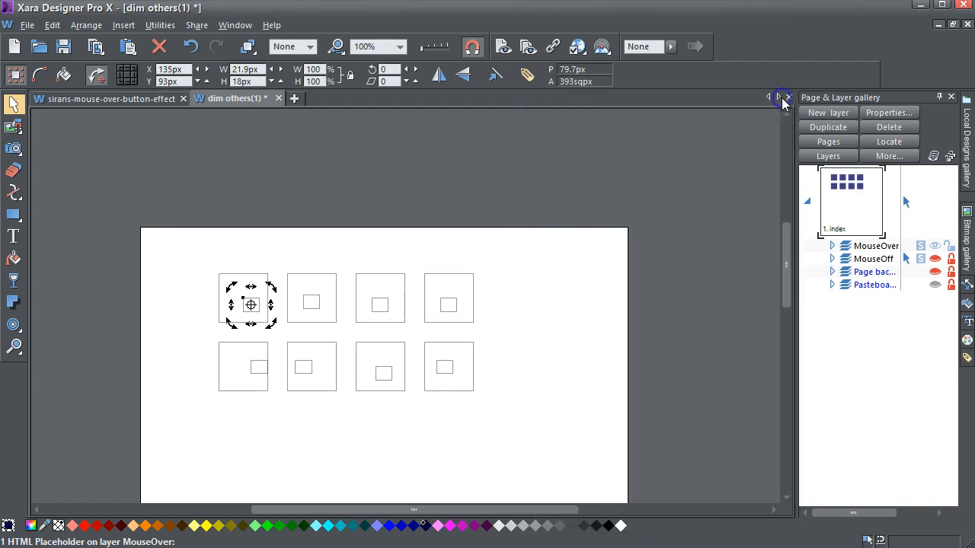
Step: Check the names applied to the small HTML placeholders in the upper row of buttons, and clear the selection
left_click(528, 76)
left_click_drag(897, 319, 570, 134)
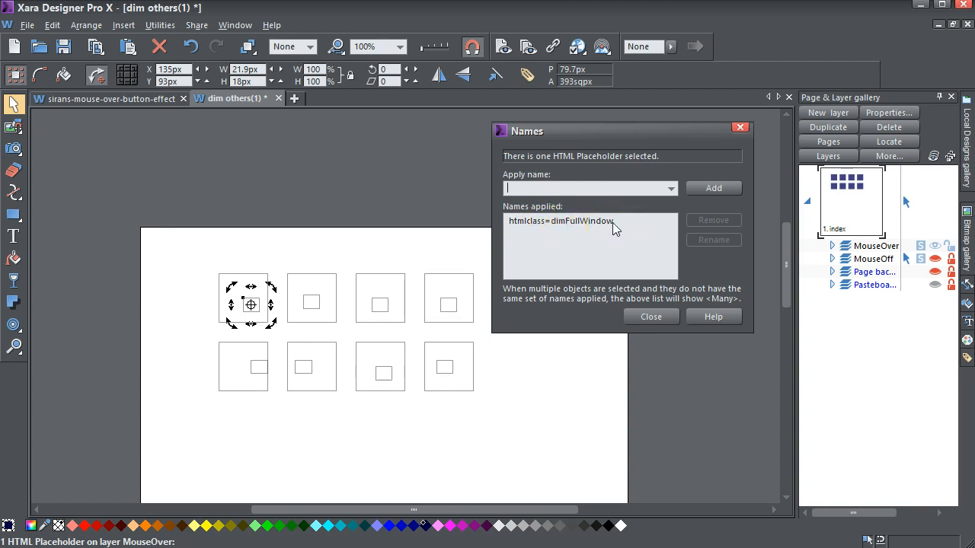
left_click(319, 302)
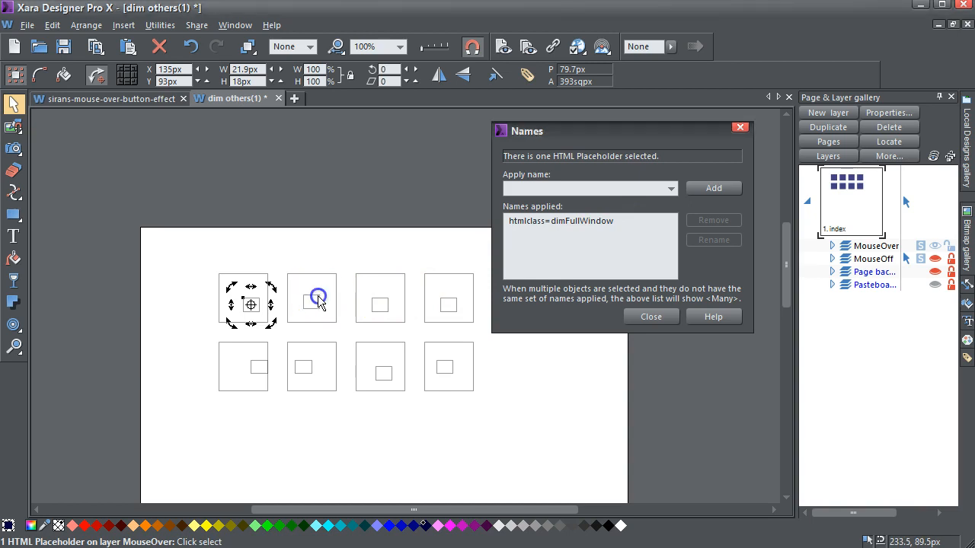
left_click(383, 303)
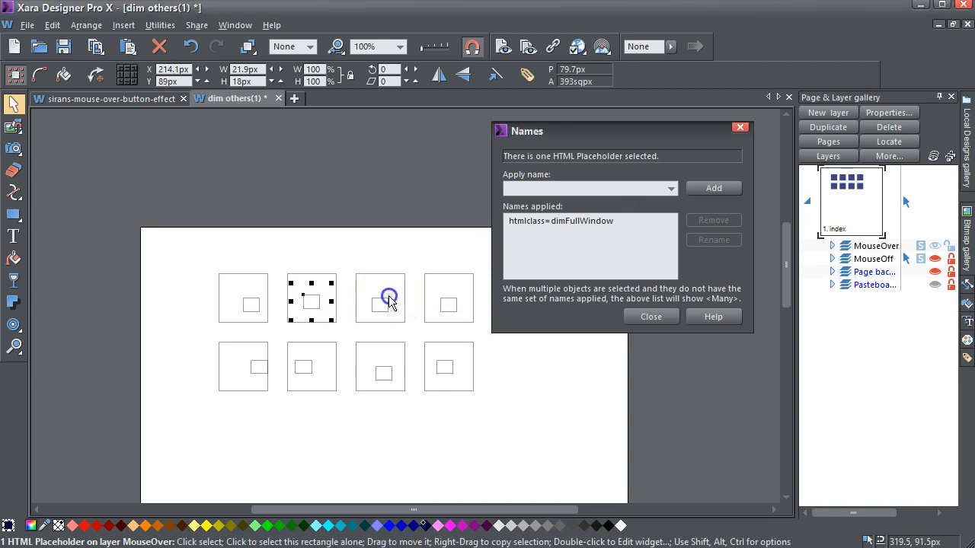
left_click(449, 303)
left_click(576, 240)
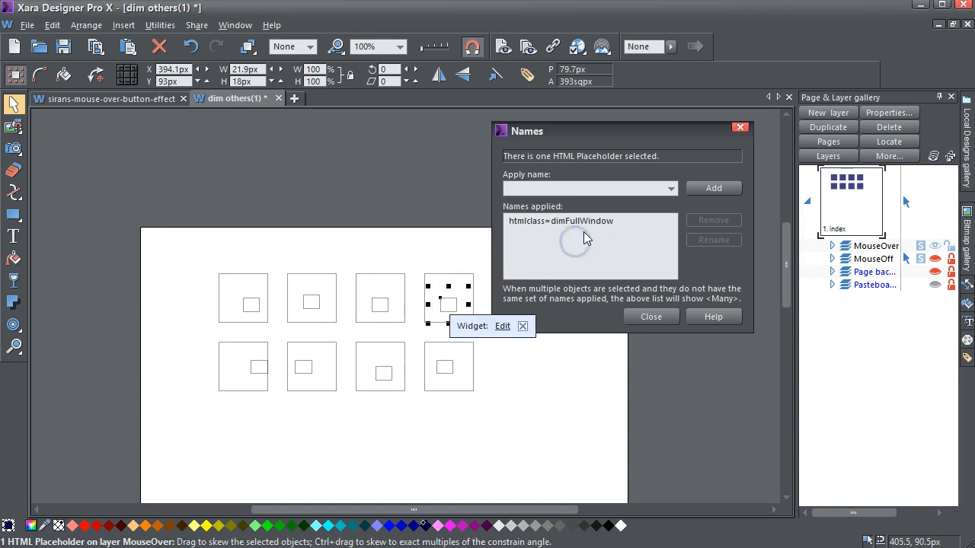
left_click(192, 354)
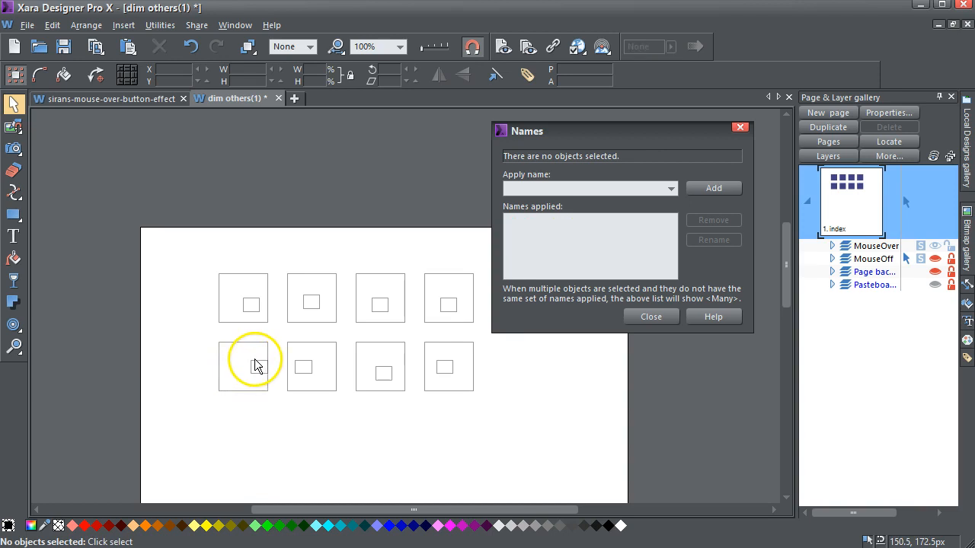
Step: Check the names applied to the small HTML placeholders in the lower row of buttons, and close the Names dialog
left_click(256, 366)
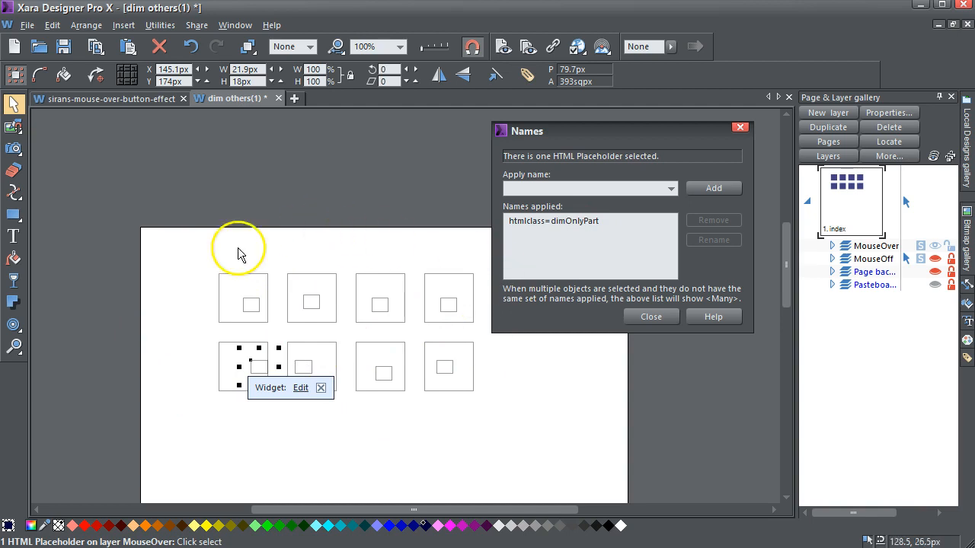
left_click(309, 365)
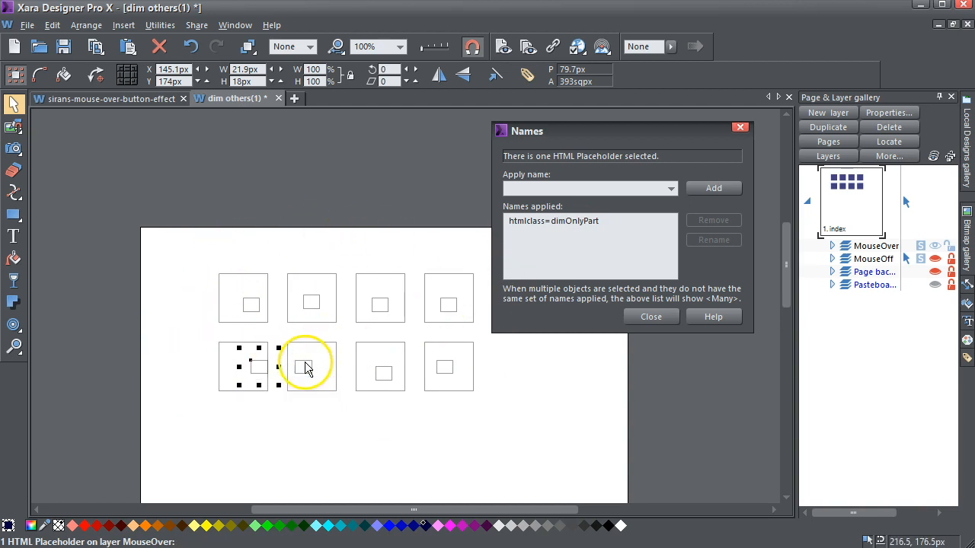
left_click(398, 370)
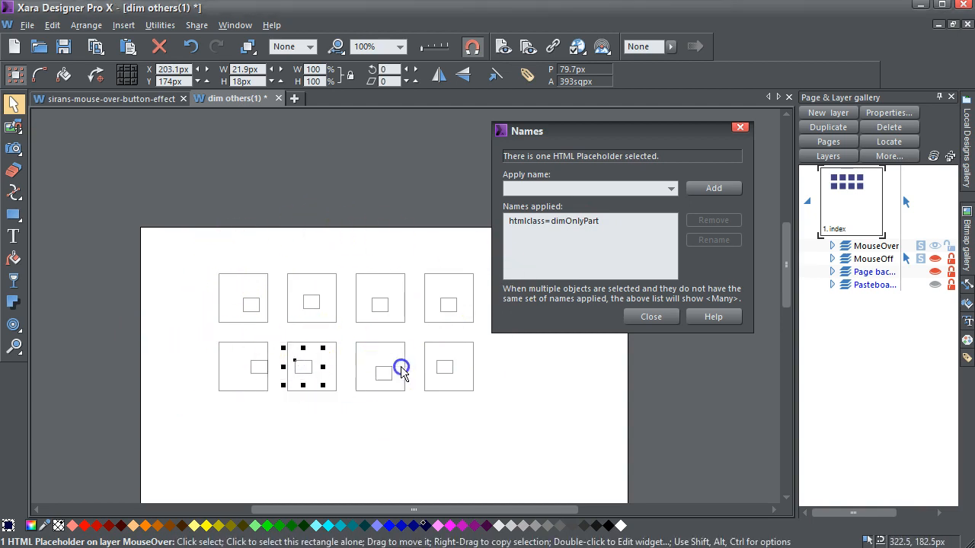
left_click(444, 367)
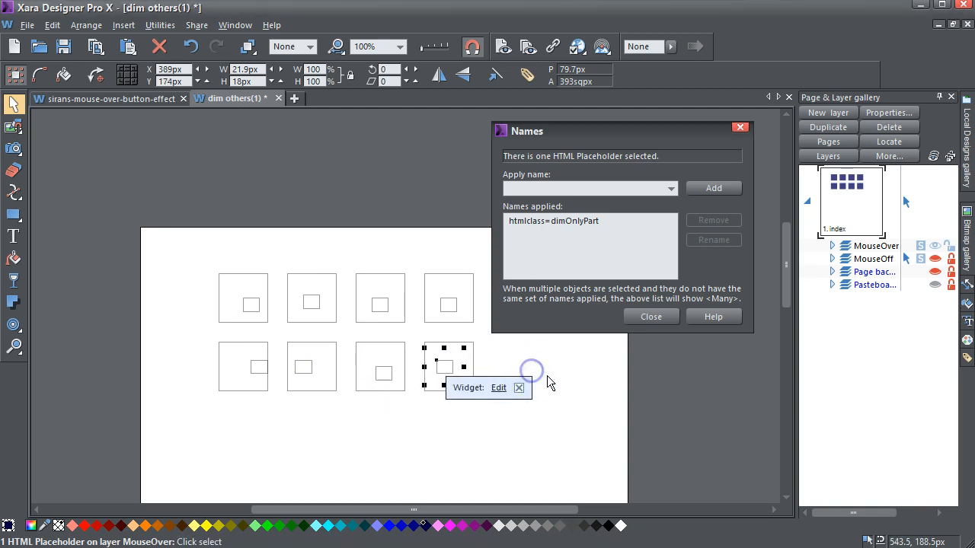
left_click(651, 317)
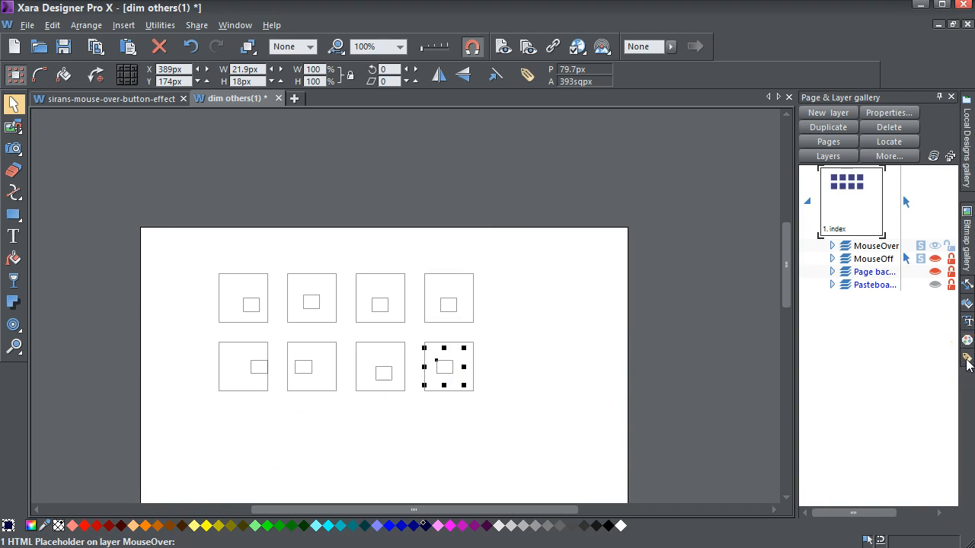
Step: Use the Name gallery to select the objects named htmlclass=dimOnlyPart, and those named htmlclass=dimFullWindow, clearing each selection, and close the gallery
left_click(966, 359)
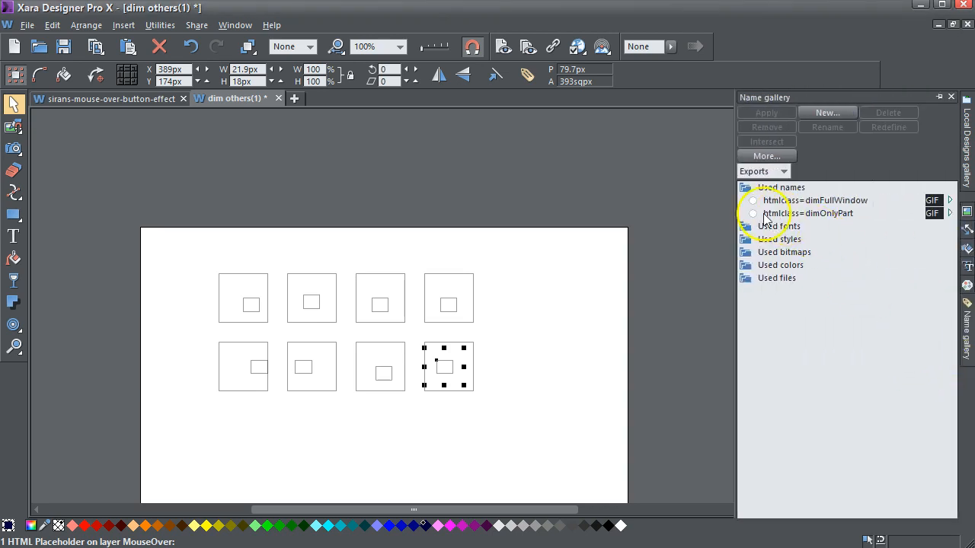
left_click(752, 214)
left_click(754, 214)
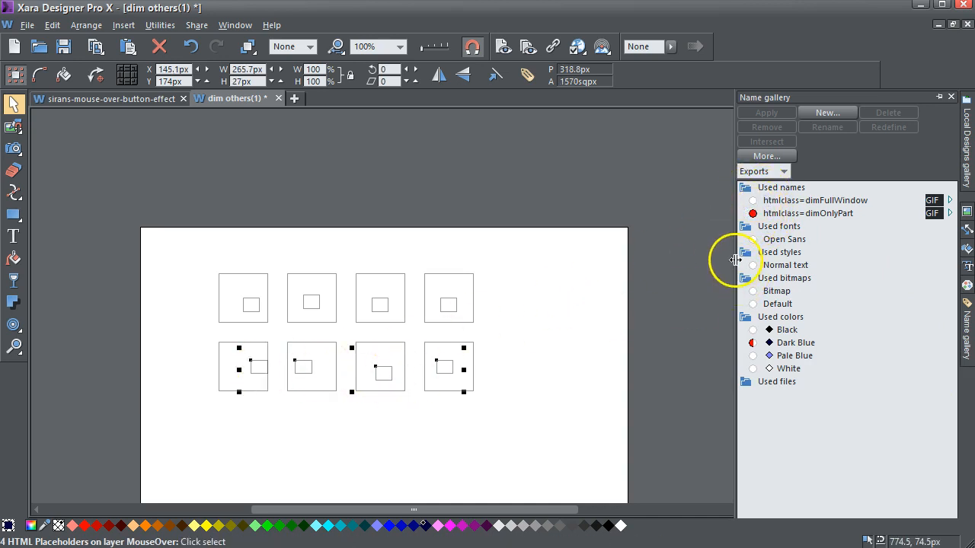
left_click(753, 214)
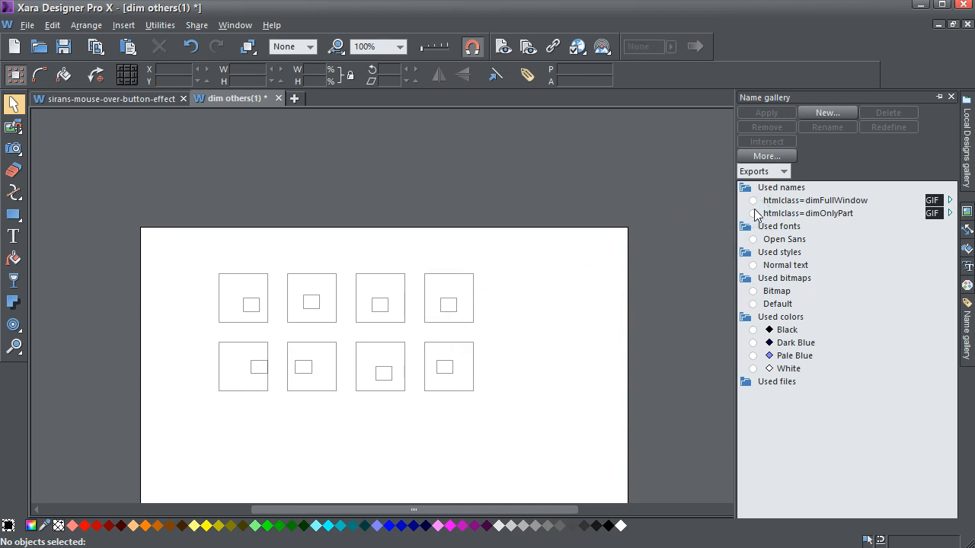
left_click(752, 201)
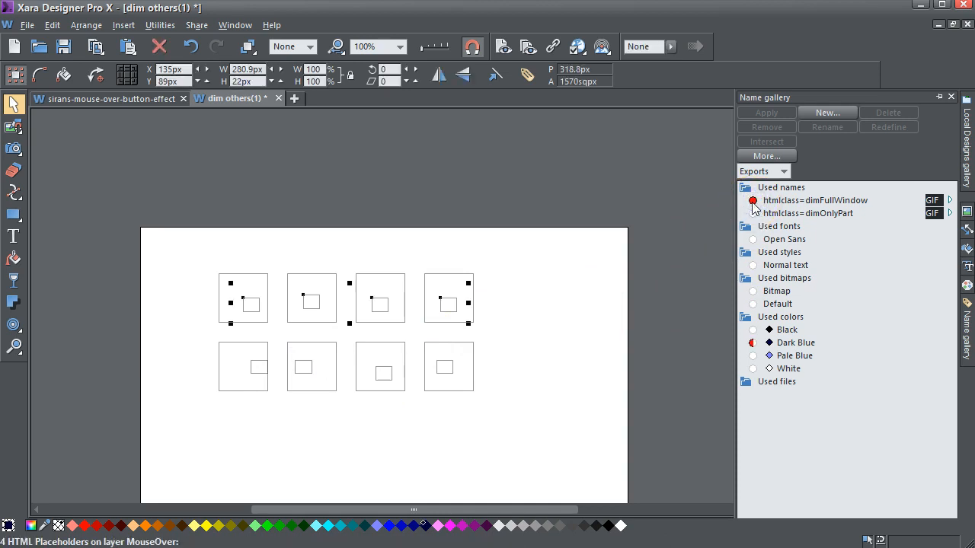
left_click(752, 201)
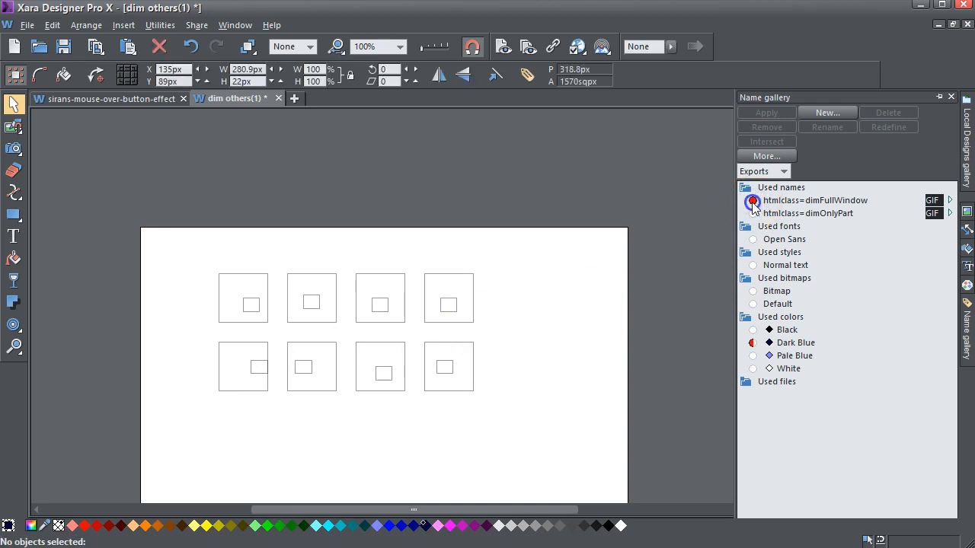
left_click(691, 235)
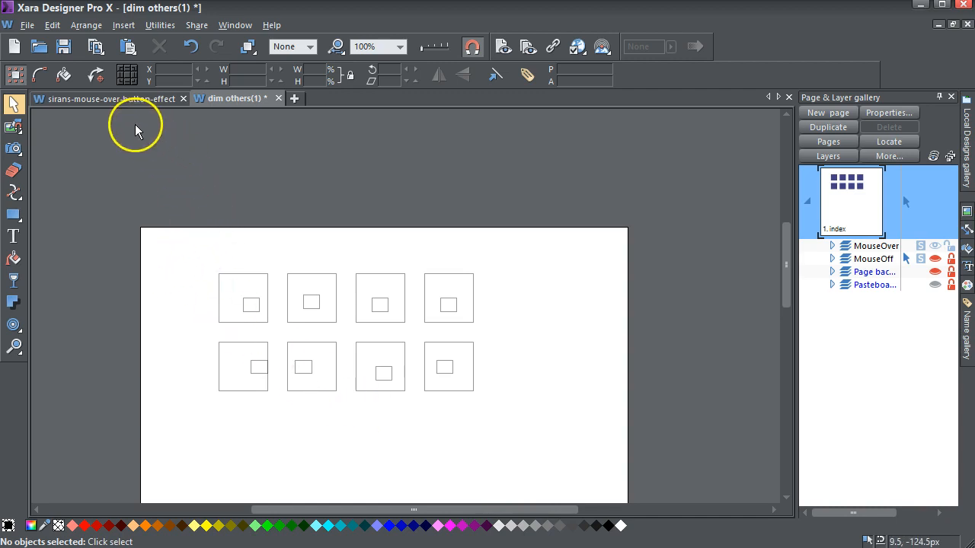
Step: Switch to the sirans-mouse-over-button-effect document and unlock its MouseOff layer
left_click(113, 104)
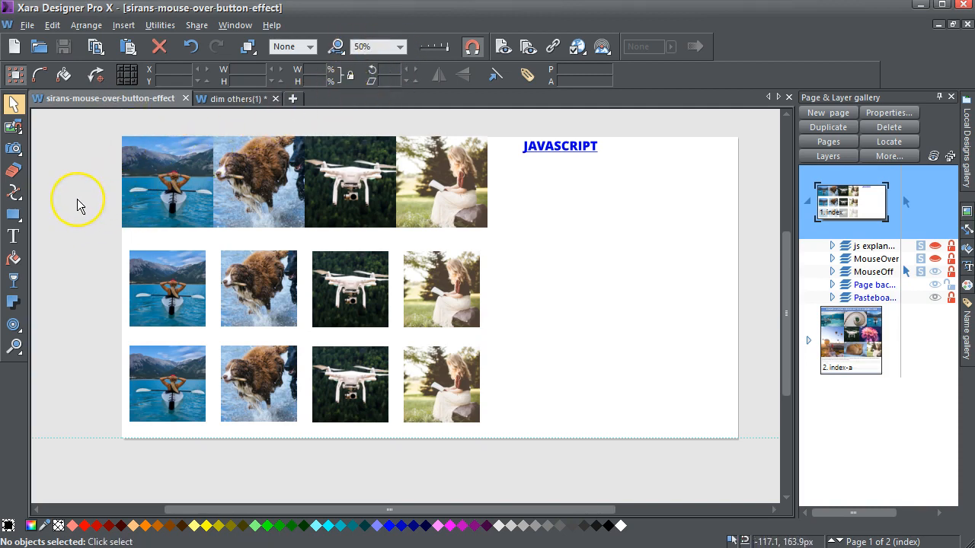
left_click(933, 272)
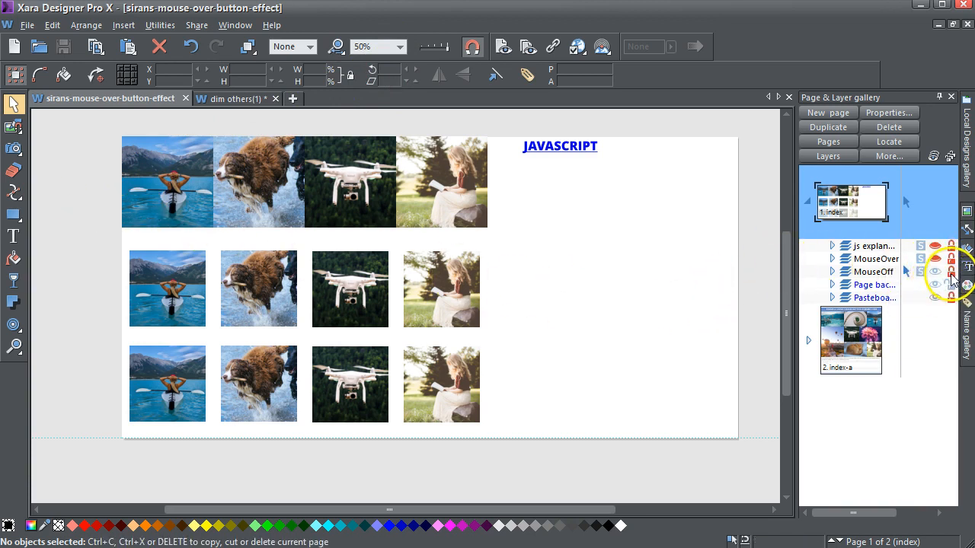
left_click(951, 274)
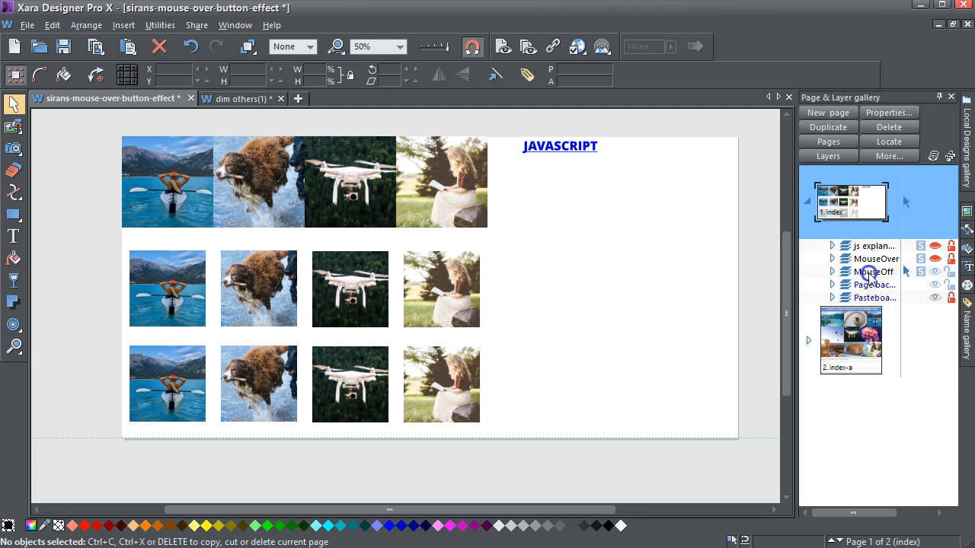
Step: Check the button photos in the large upper row and the page background rectangle, and clear the selection
left_click(174, 170)
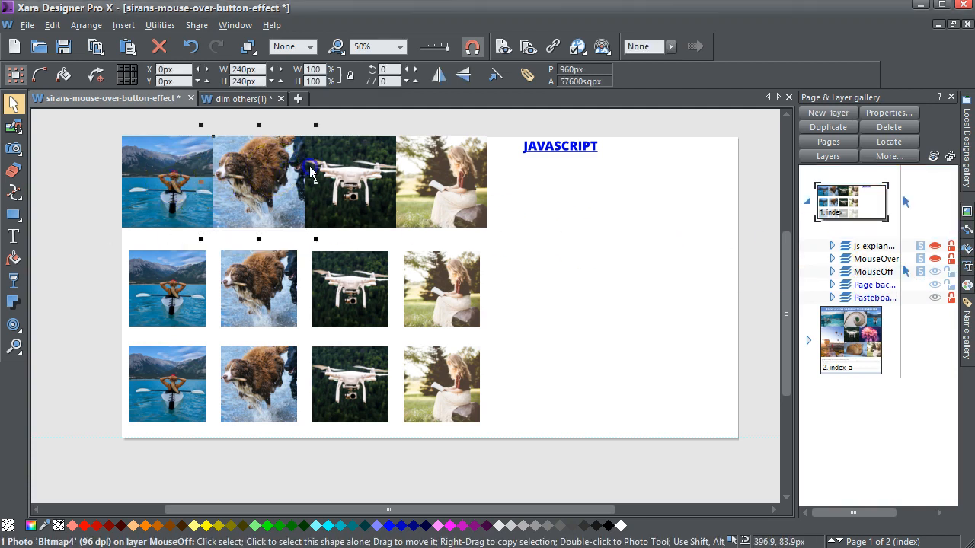
left_click(377, 174)
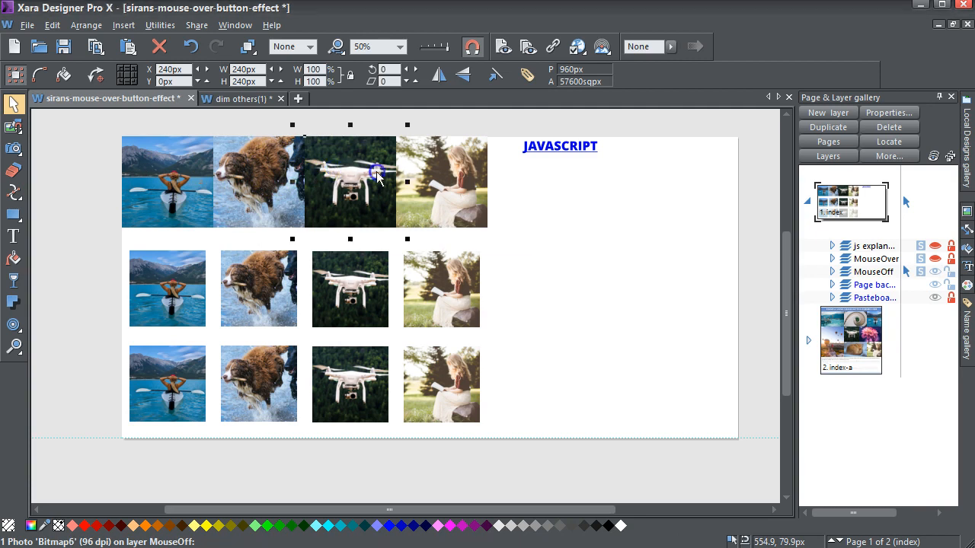
left_click(450, 180)
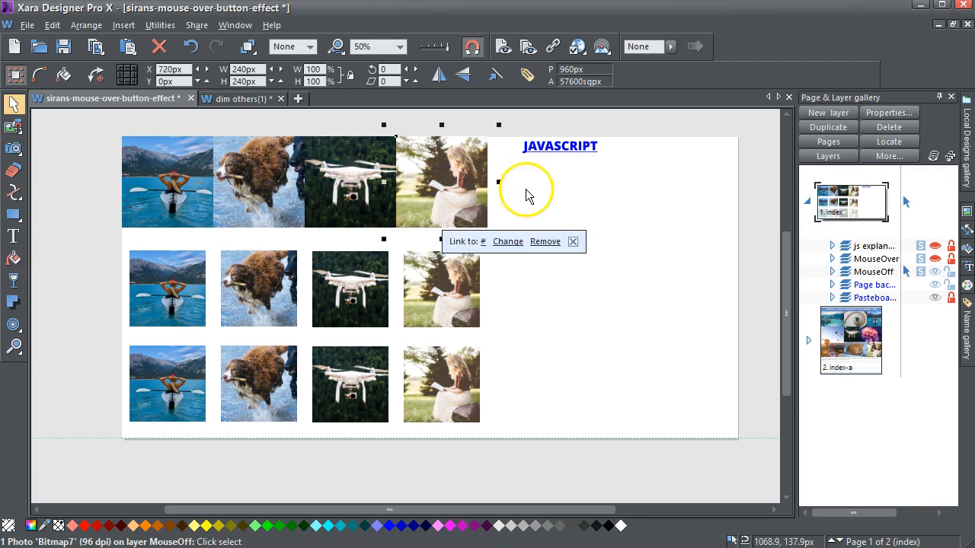
left_click(555, 189)
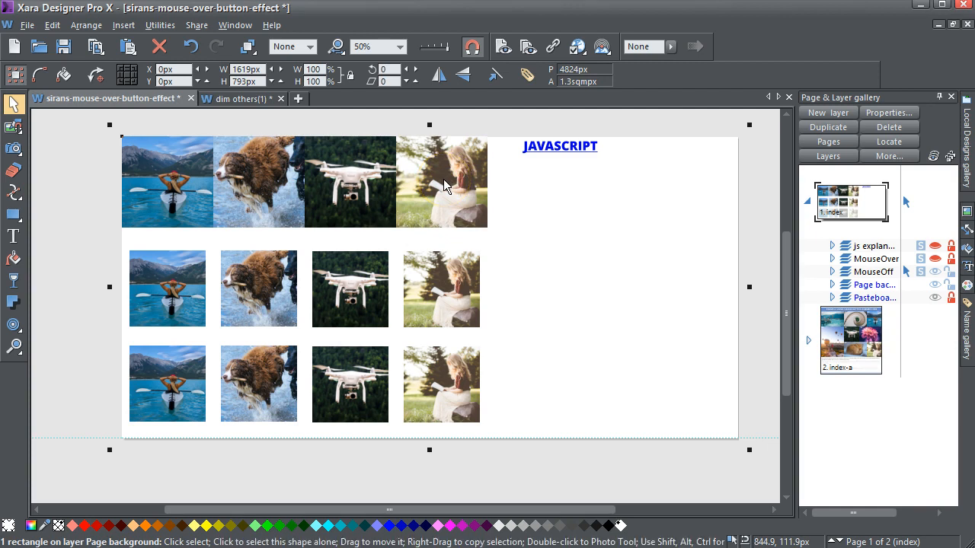
left_click(544, 215)
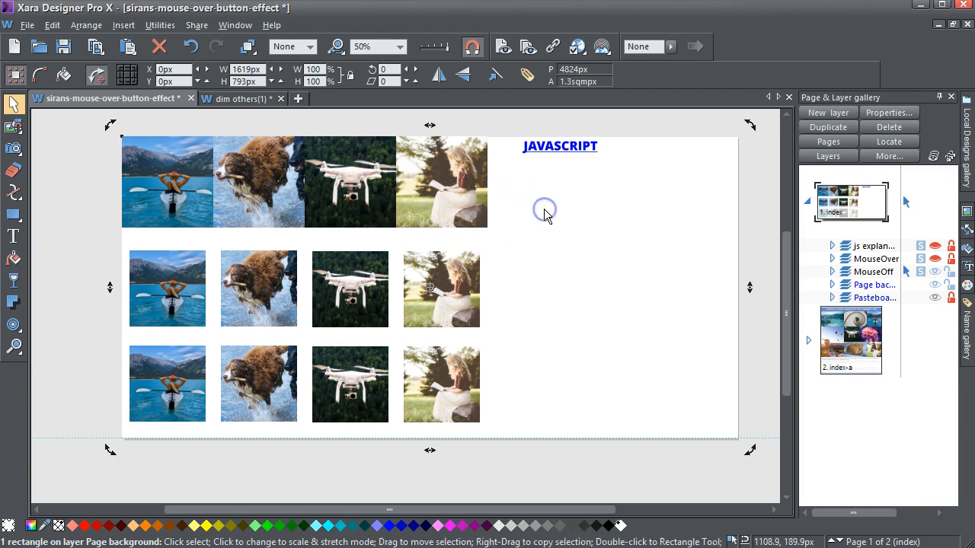
left_click(85, 200)
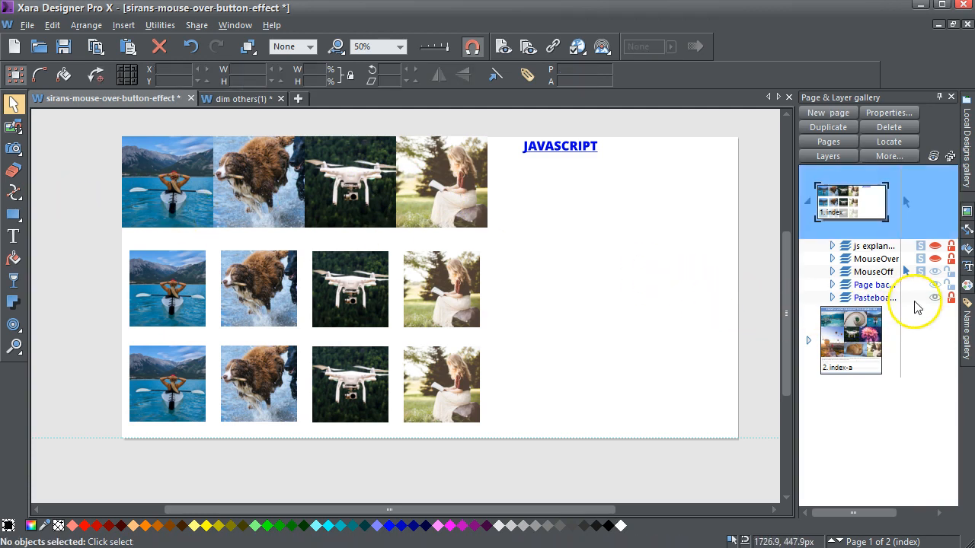
Step: Show and unlock the MouseOver layer to inspect it over the photos, and hide and lock it again
left_click(934, 259)
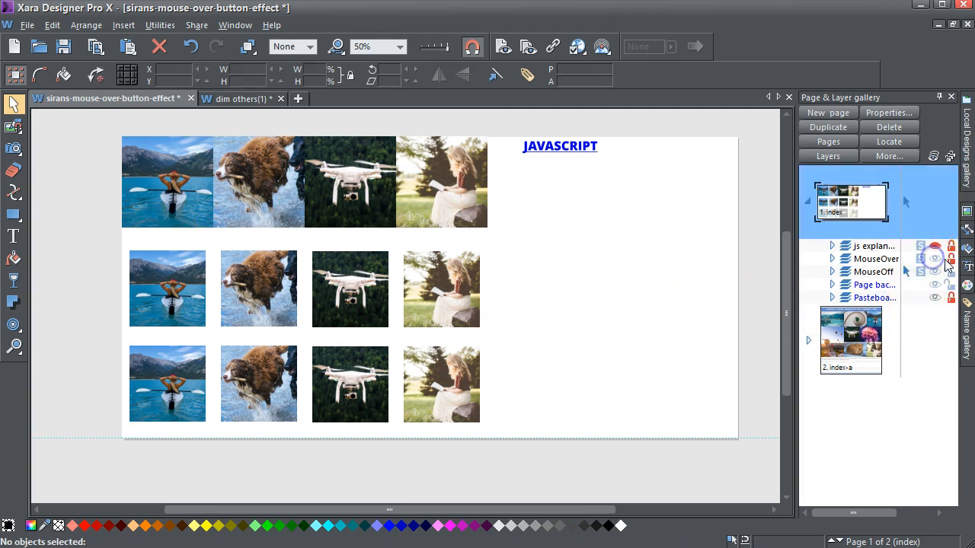
left_click(950, 259)
left_click(648, 237)
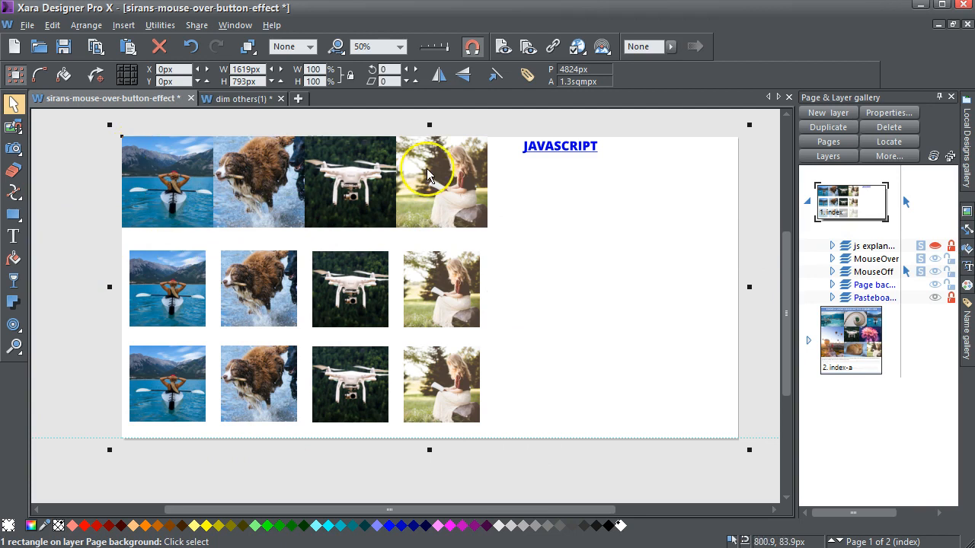
left_click(95, 187)
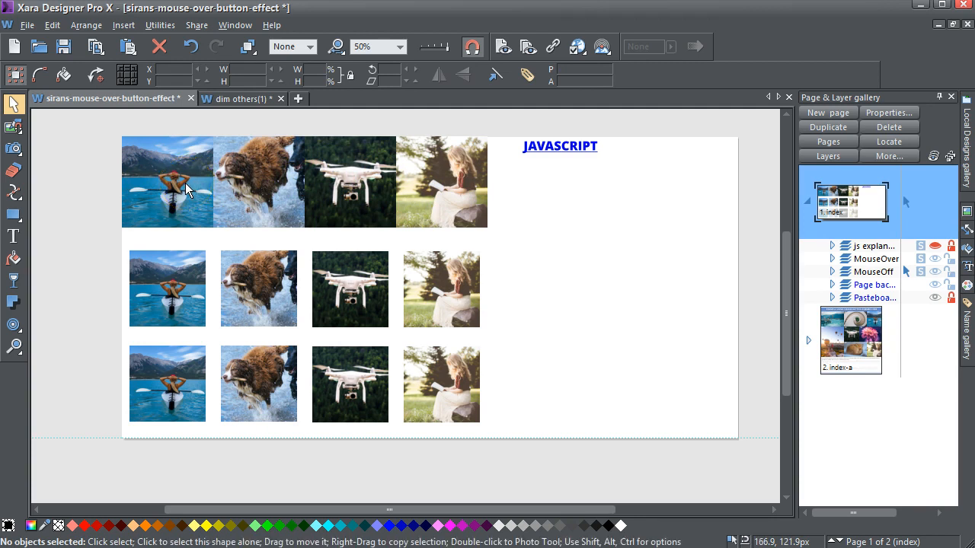
left_click(937, 260)
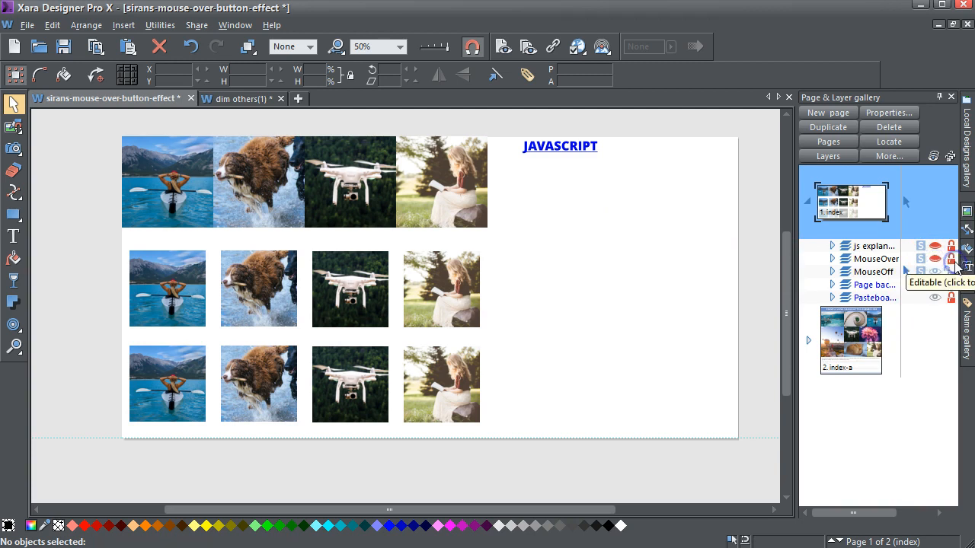
Step: Open the website-wide HTML head code from the web properties
left_click(553, 48)
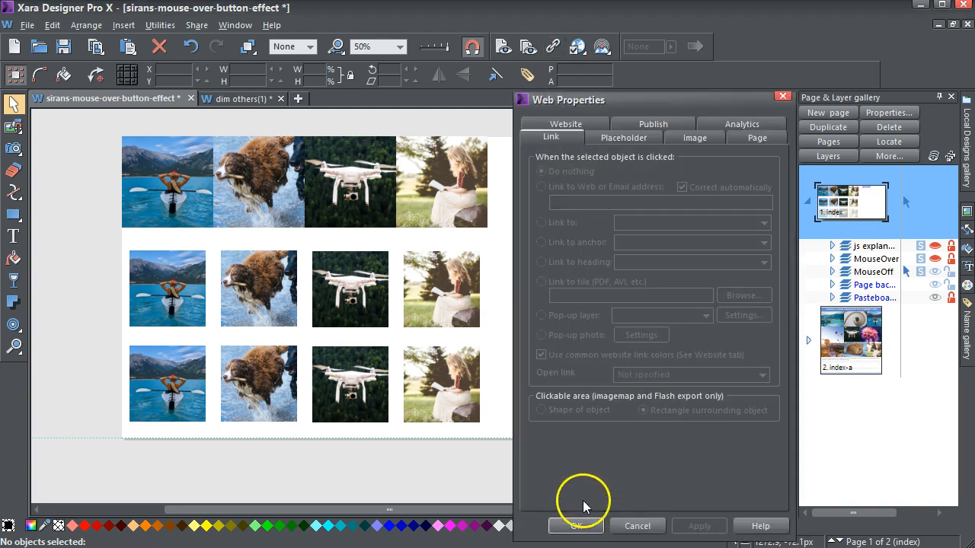
left_click(567, 124)
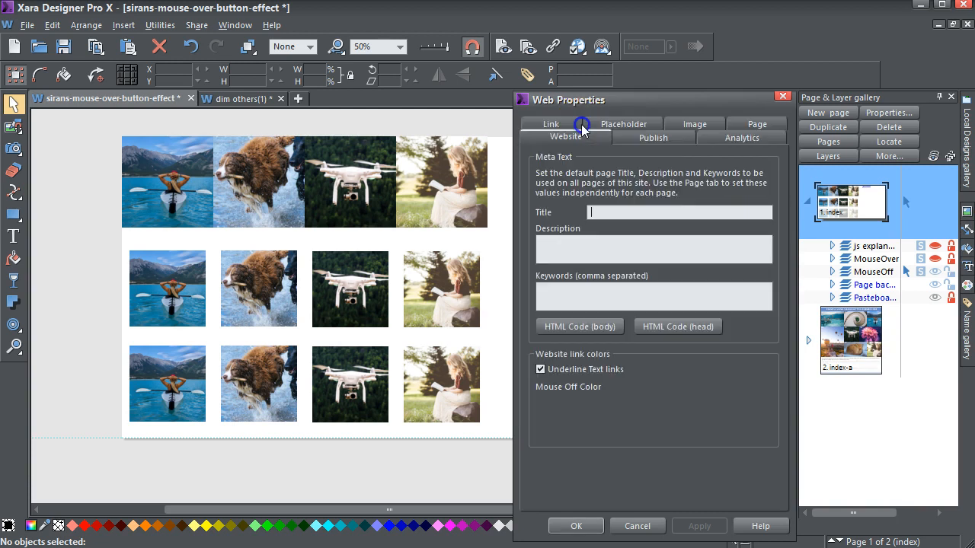
left_click_drag(629, 103, 619, 28)
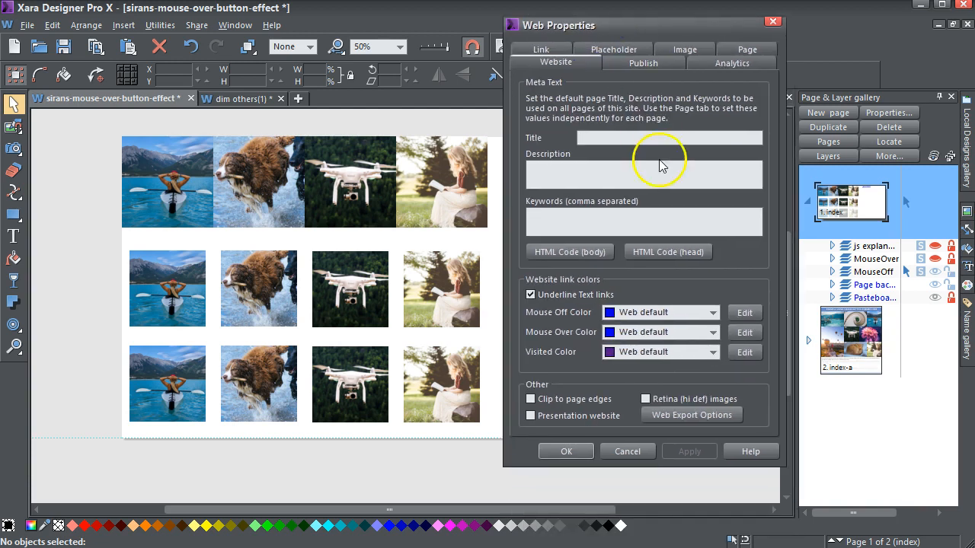
left_click(673, 252)
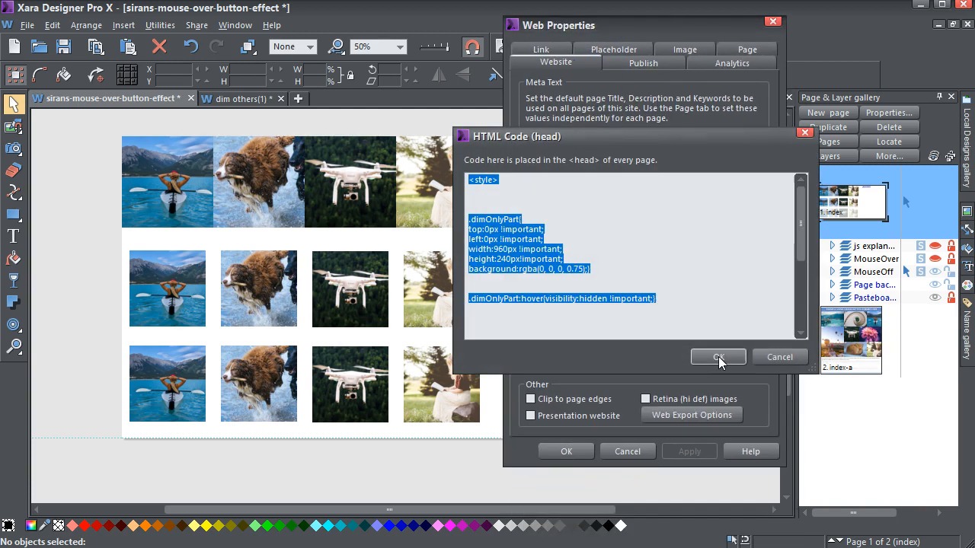
Step: Examine the style rules from dimOnlyPart to dimOnlyPart-4 in the head code, and close the code dialog
left_click(688, 309)
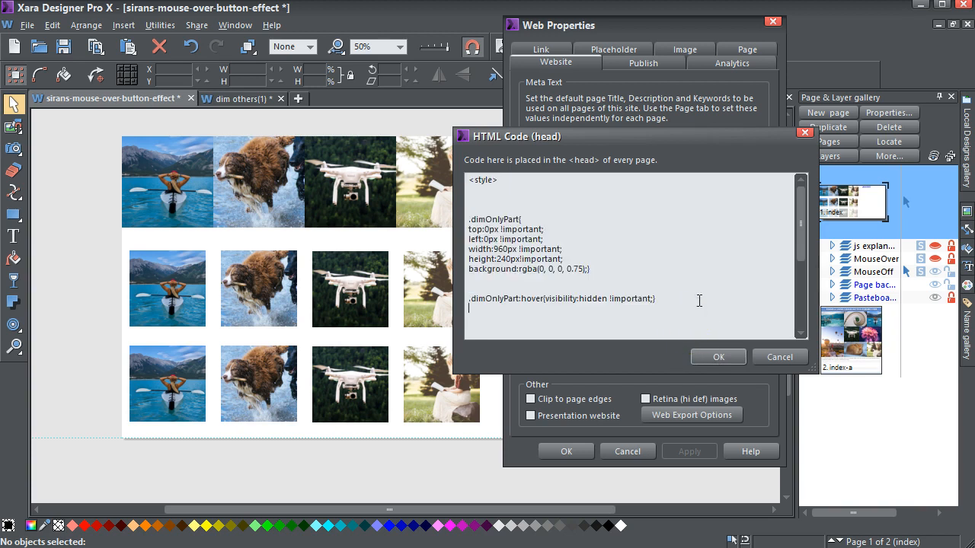
scroll(801, 285, "down", 2)
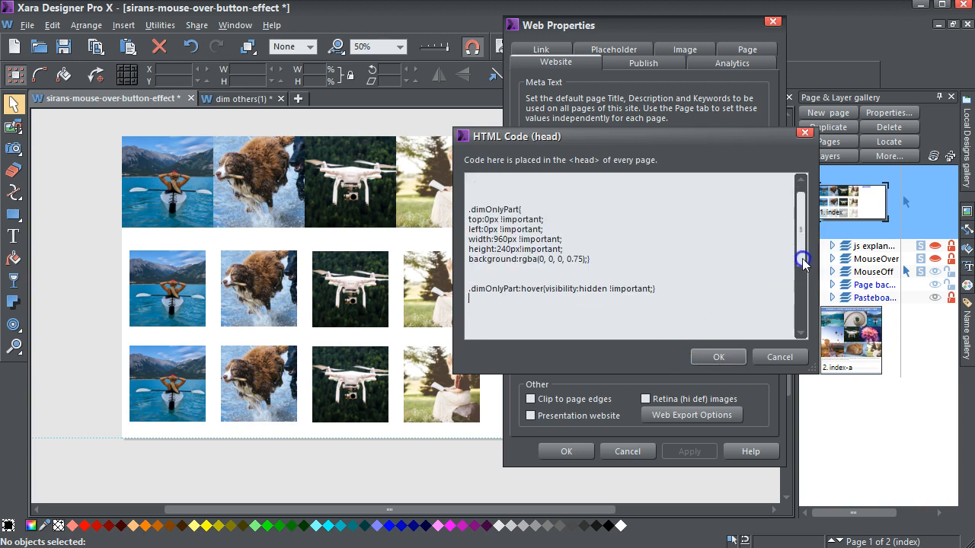
scroll(801, 285, "down", 3)
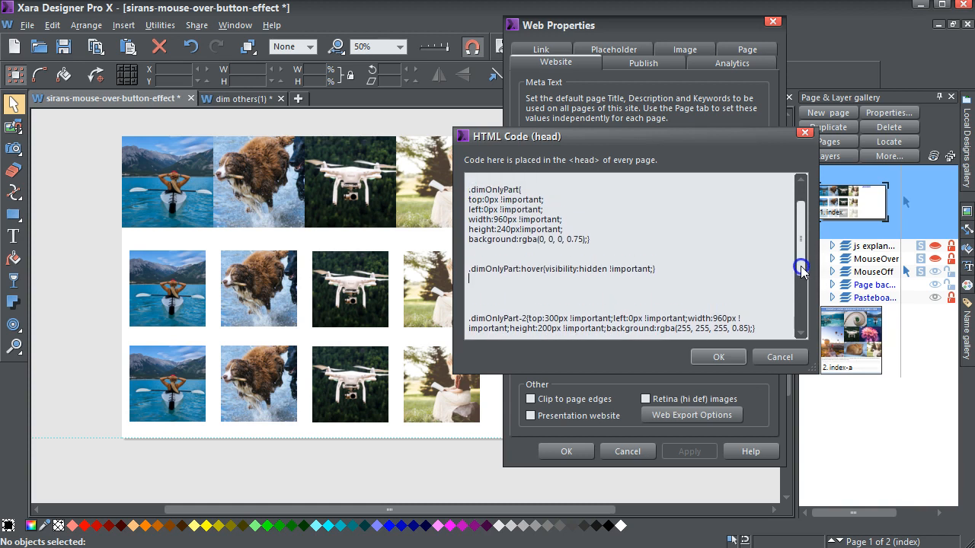
left_click_drag(803, 312, 801, 250)
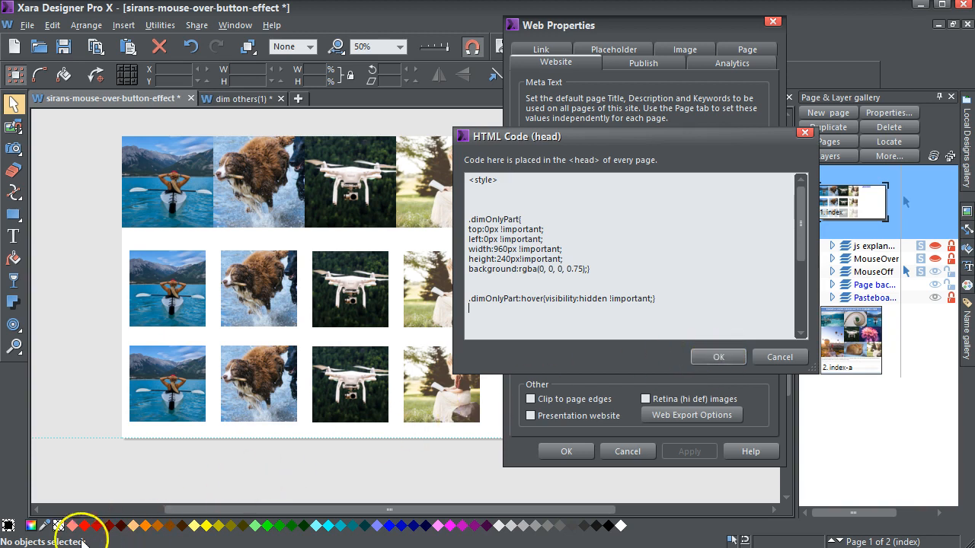
left_click_drag(801, 239, 799, 312)
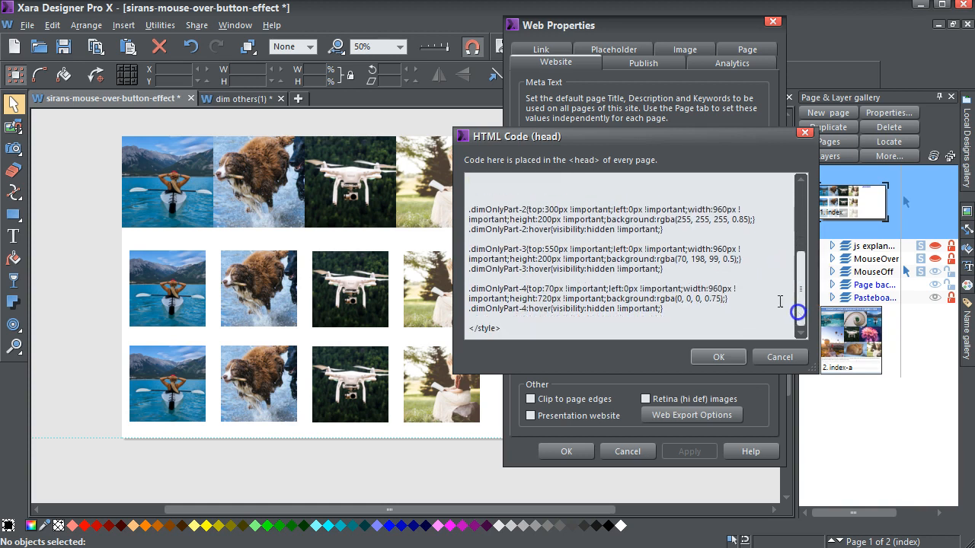
left_click(488, 231)
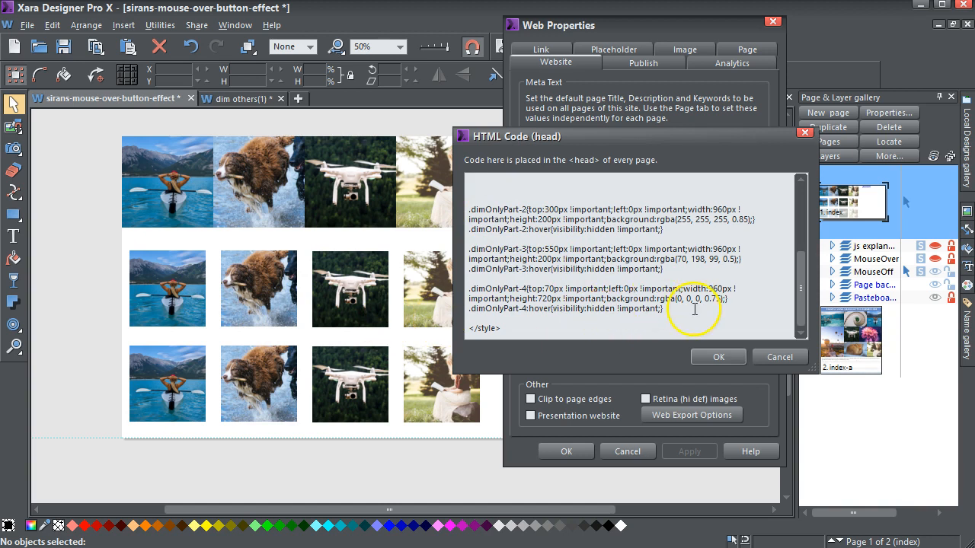
left_click(724, 356)
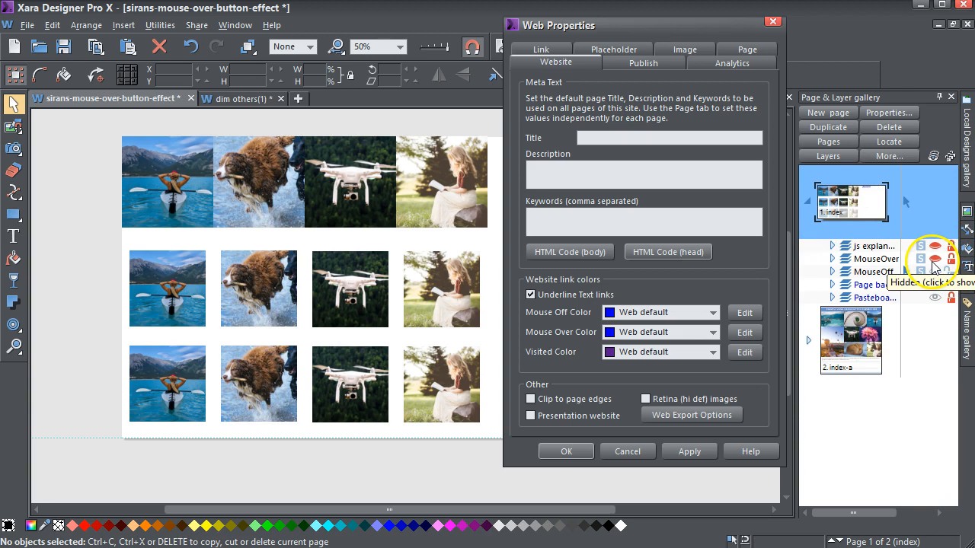
Step: Show and unlock the MouseOver layer, and lock the MouseOff and page background layers
left_click(934, 260)
left_click(951, 260)
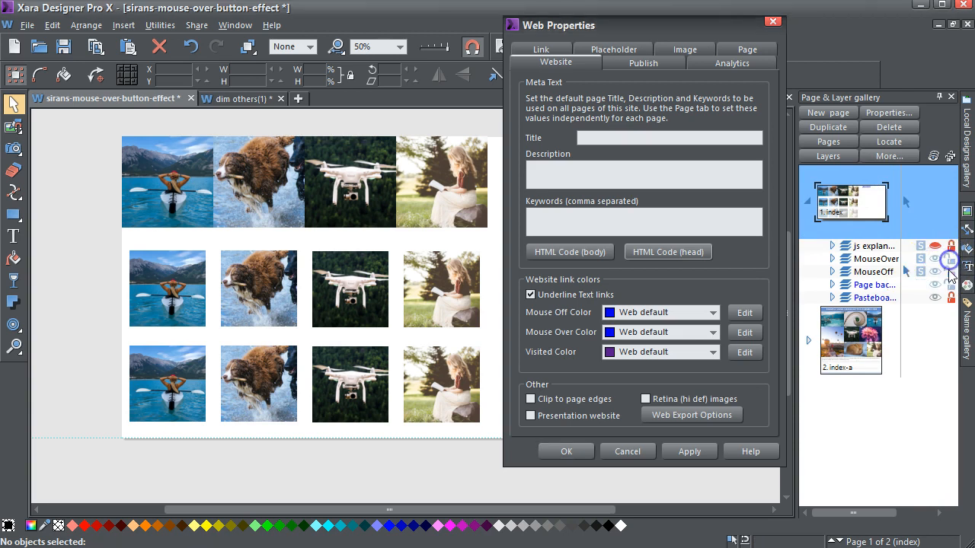
left_click(950, 272)
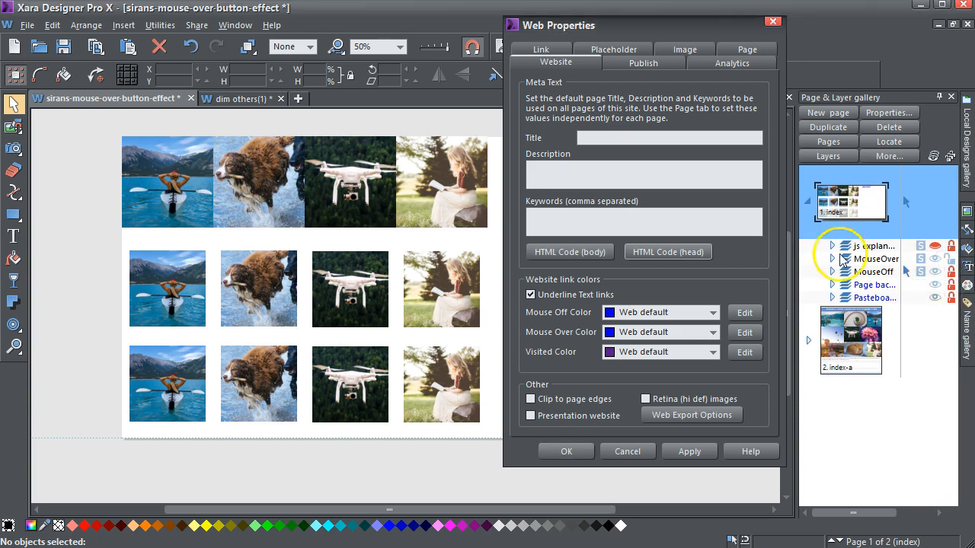
Step: Reduce the view quality to outlines and select the four small HTML placeholders in the upper row, moving the web properties aside
left_click(440, 47)
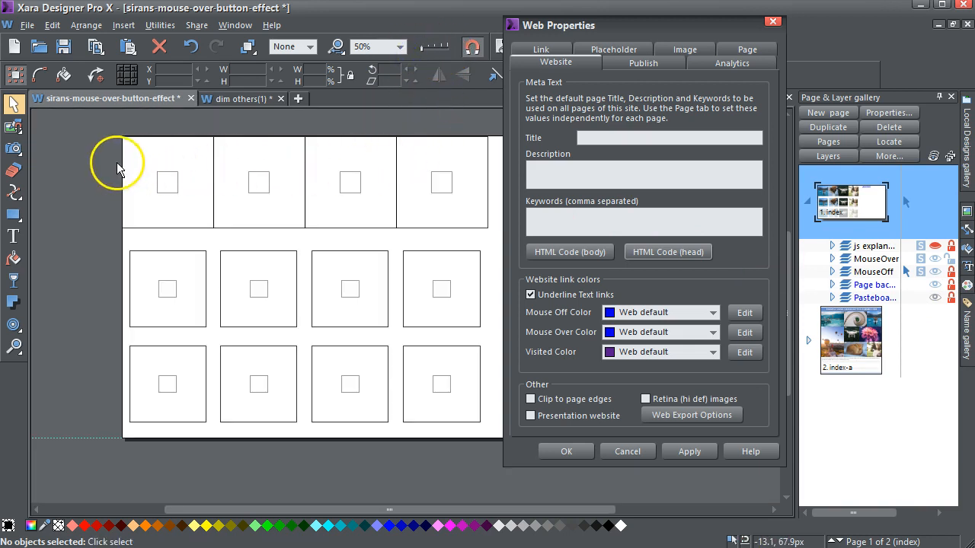
left_click(166, 180)
left_click_drag(97, 163, 473, 196)
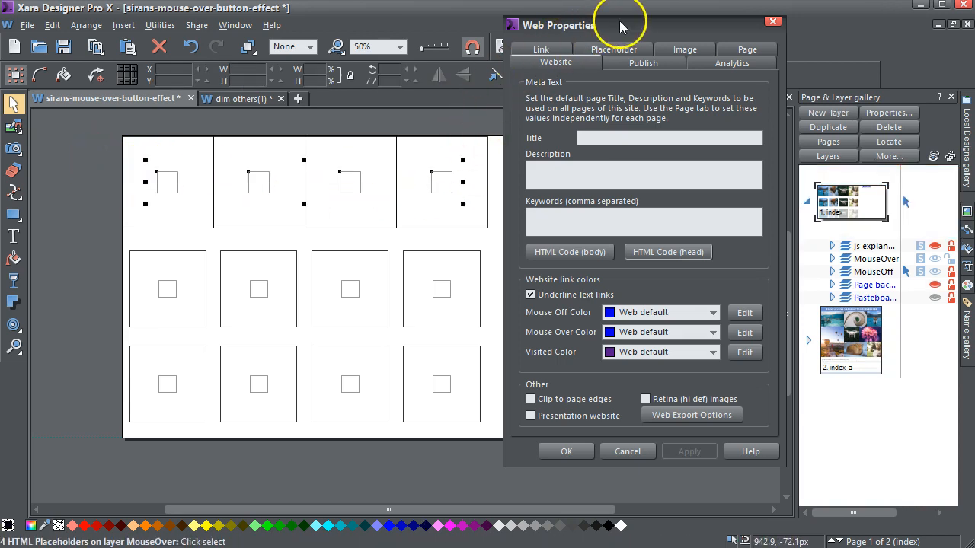
left_click(651, 29)
left_click_drag(651, 29, 744, 30)
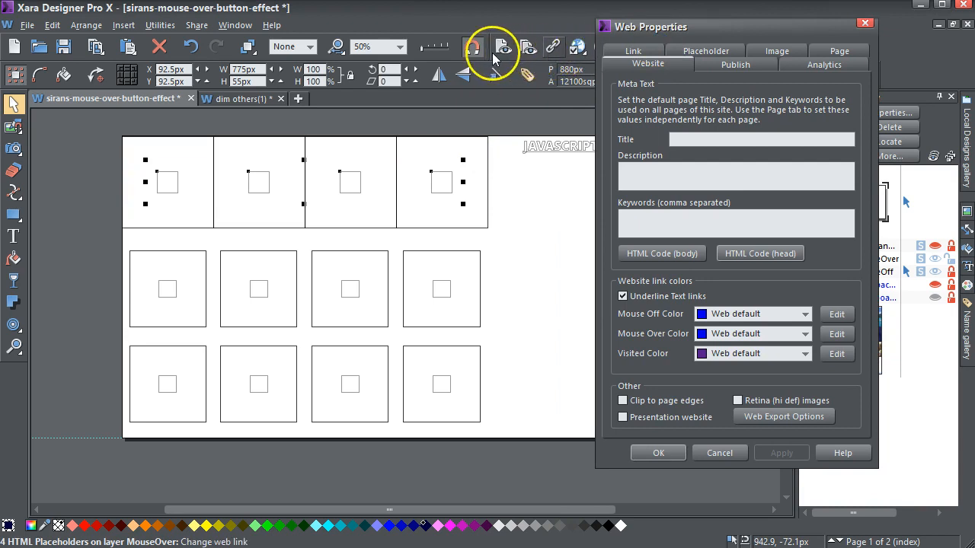
Step: Check the names applied to the four selected placeholders in the upper row, and close the names dialog
left_click_drag(692, 27, 780, 29)
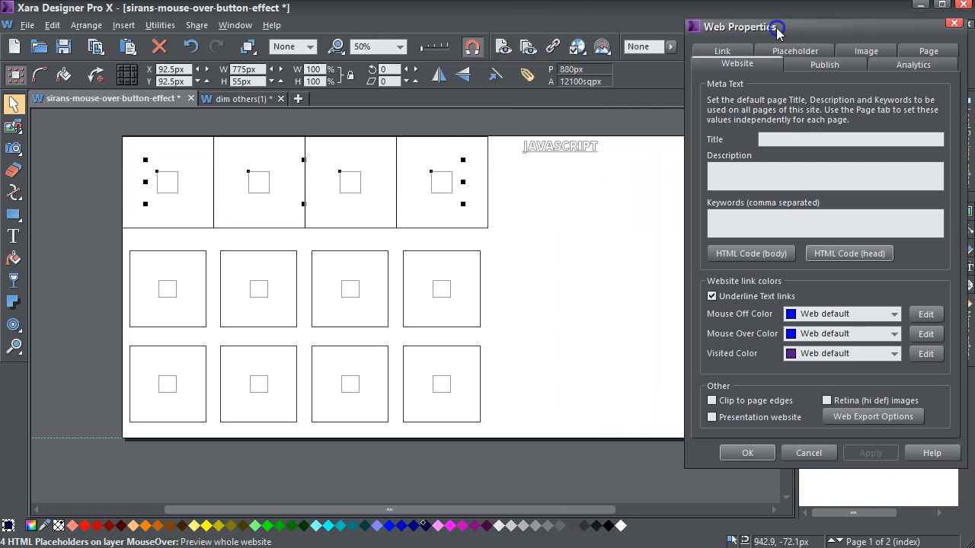
left_click(527, 75)
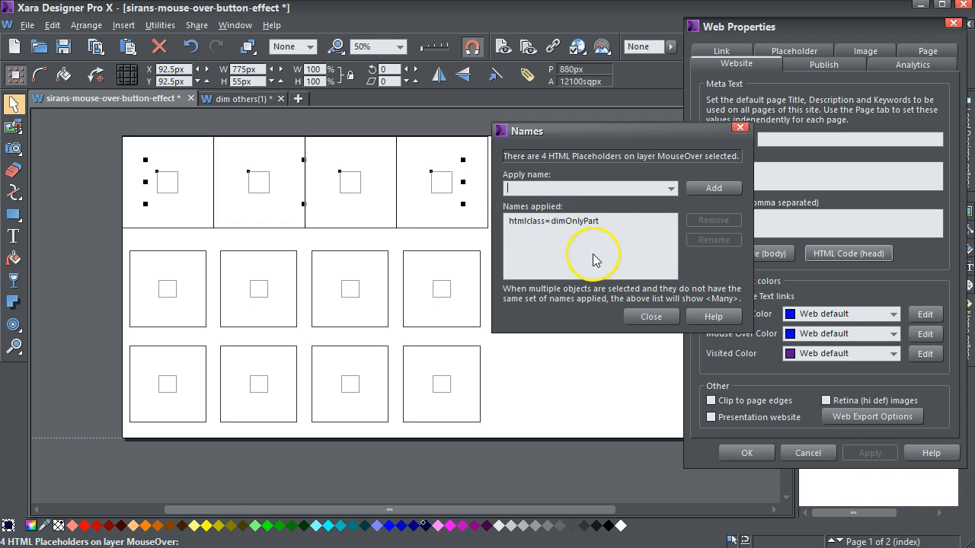
left_click(644, 318)
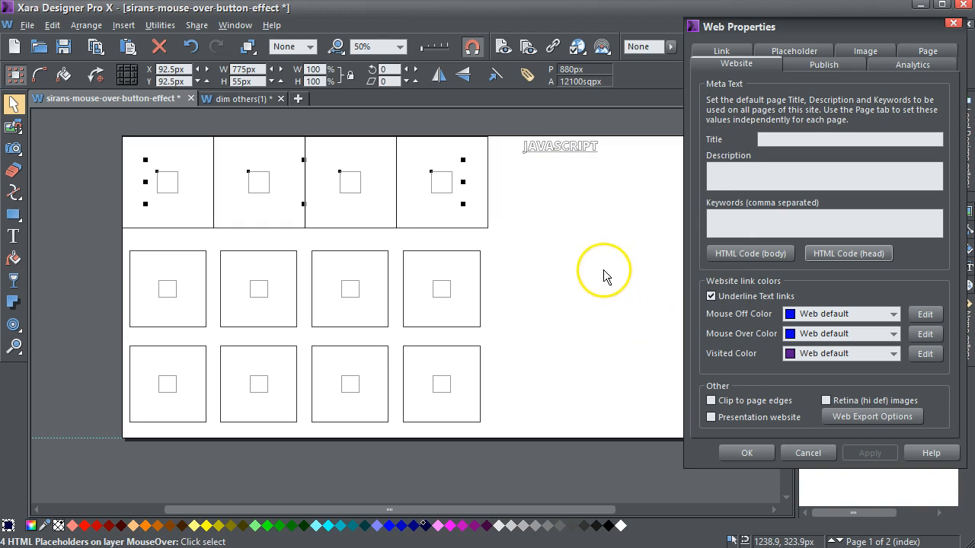
Step: Check the HTML body code of the four upper-row placeholders, apply and close the web properties, and clear the selection
left_click(178, 176)
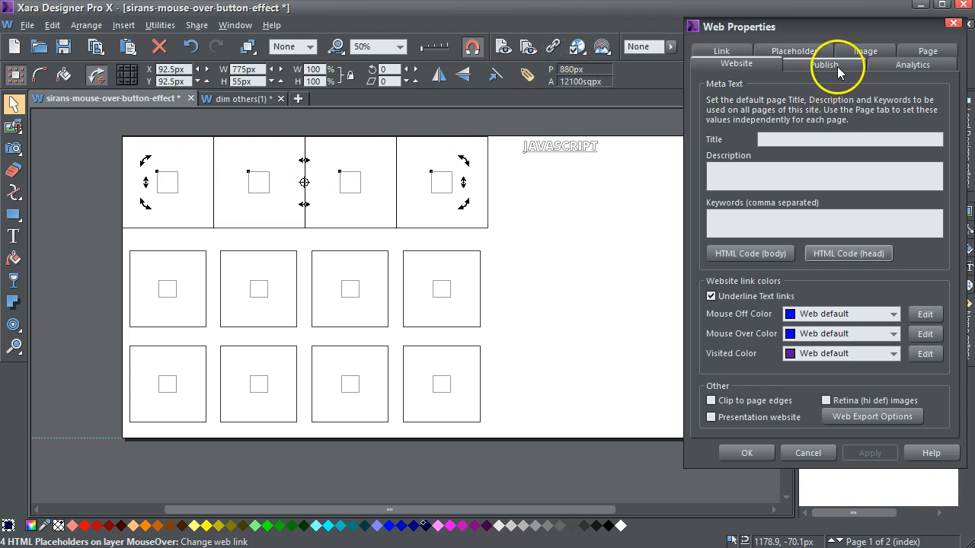
left_click(798, 52)
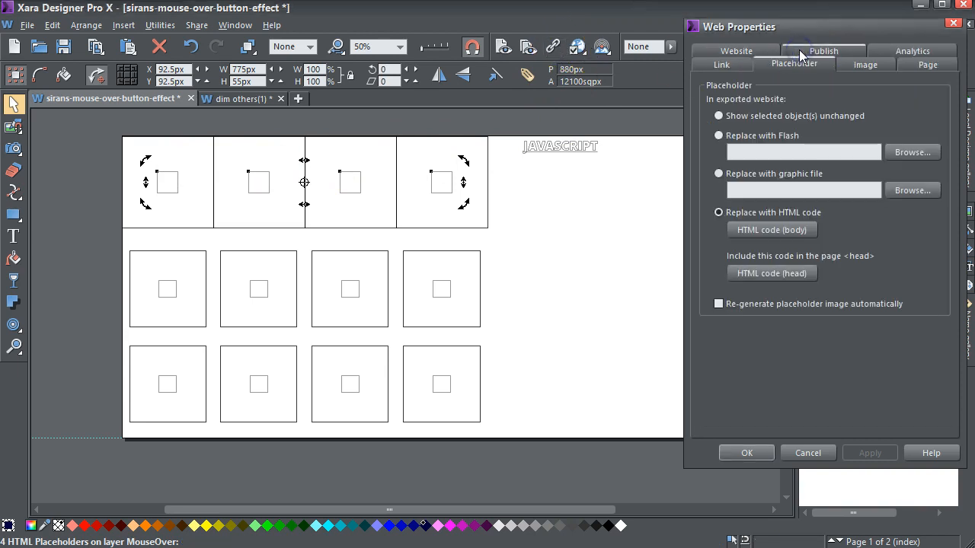
left_click(771, 231)
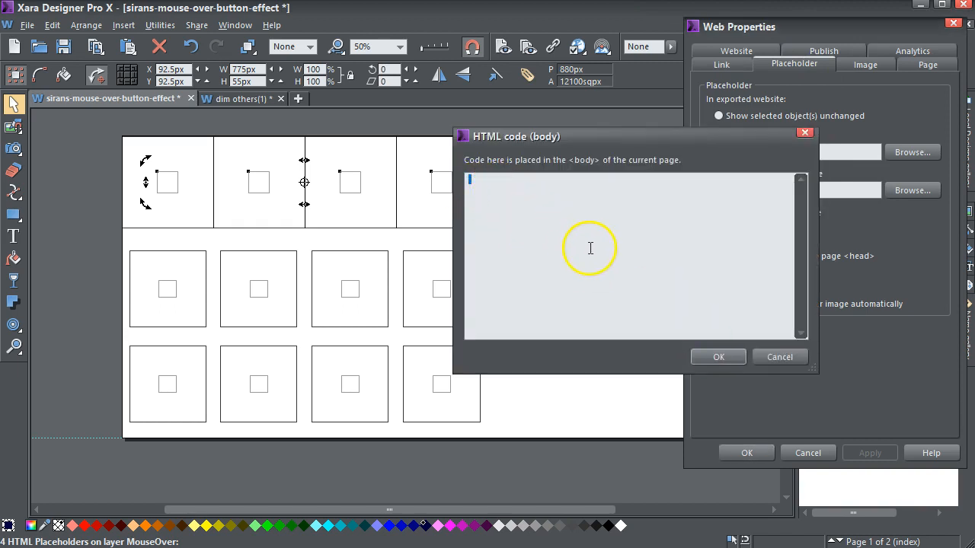
left_click(717, 358)
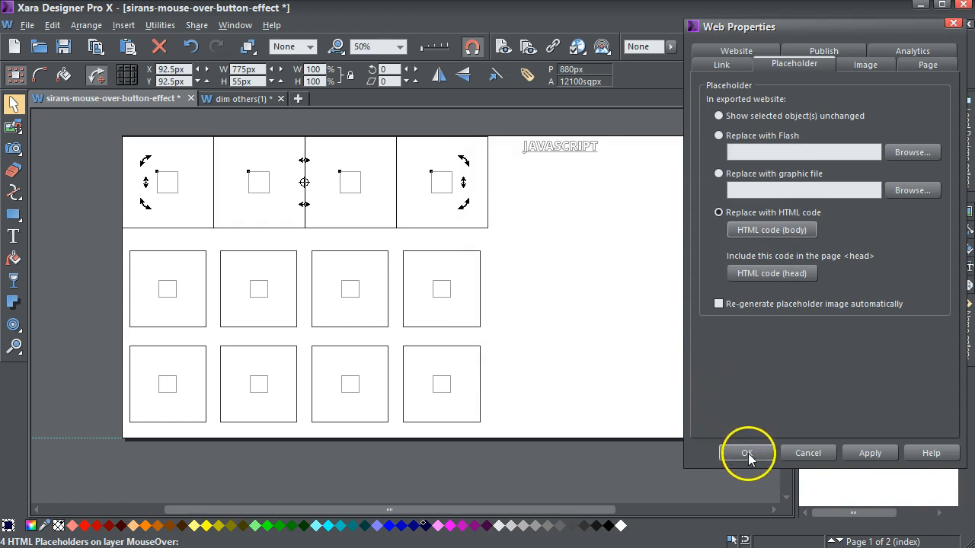
left_click(864, 453)
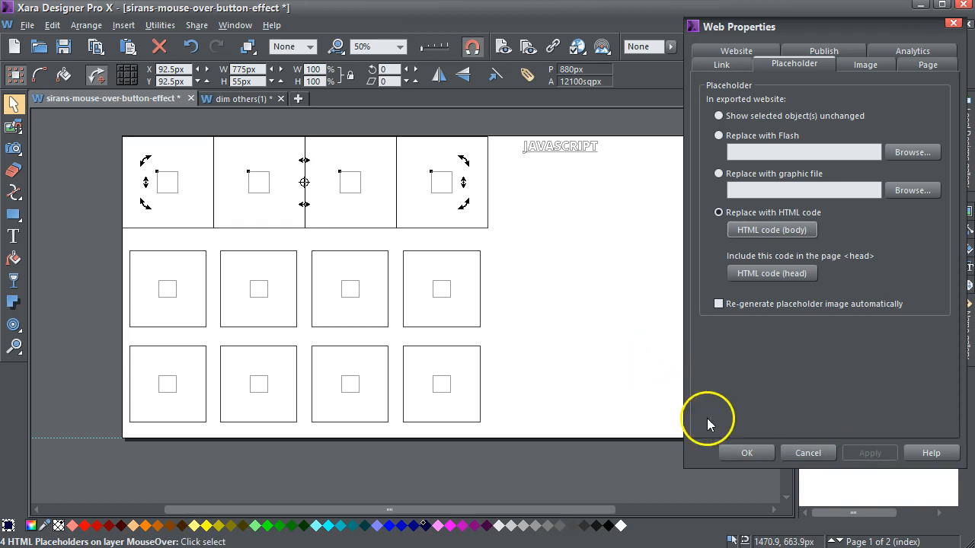
left_click(744, 452)
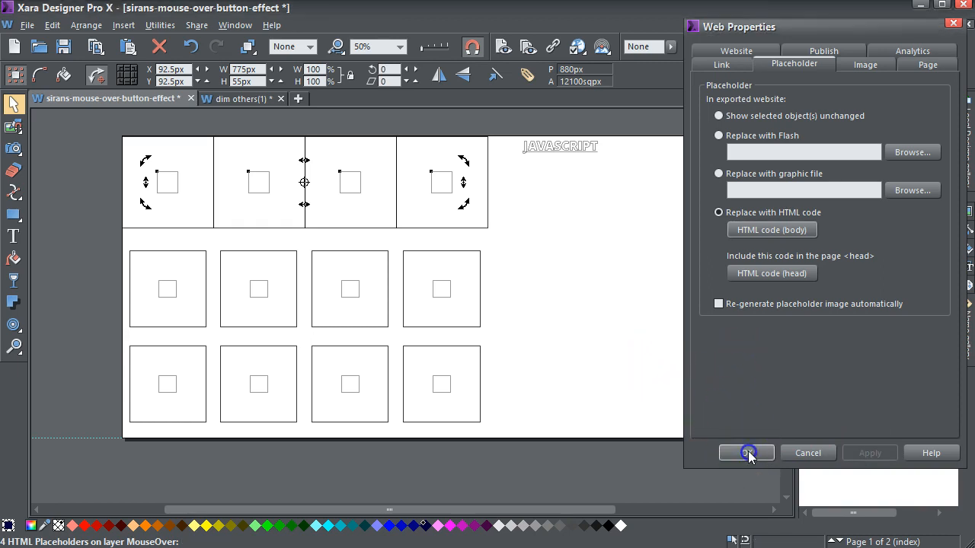
left_click(648, 342)
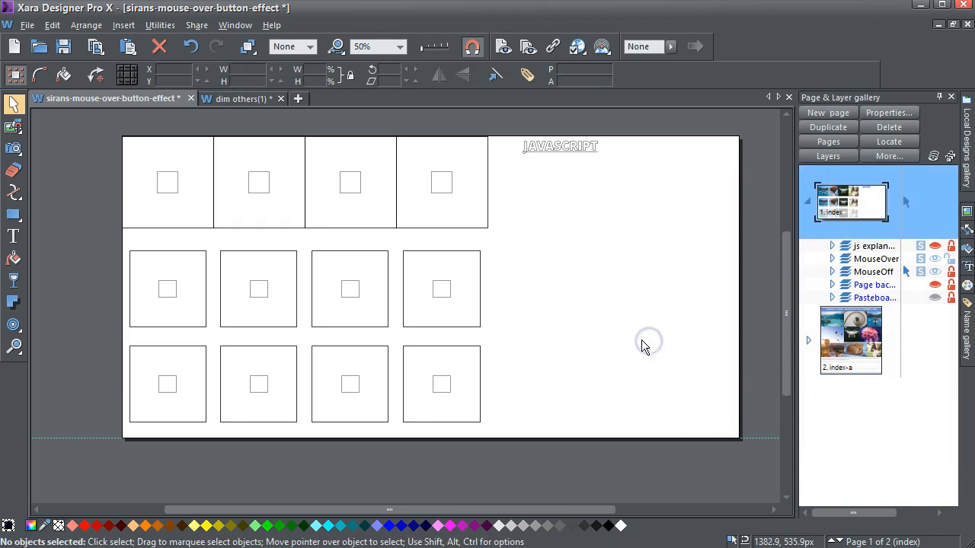
Step: Check the HTML body code and the applied name of the first small placeholder in the middle row
left_click(169, 288)
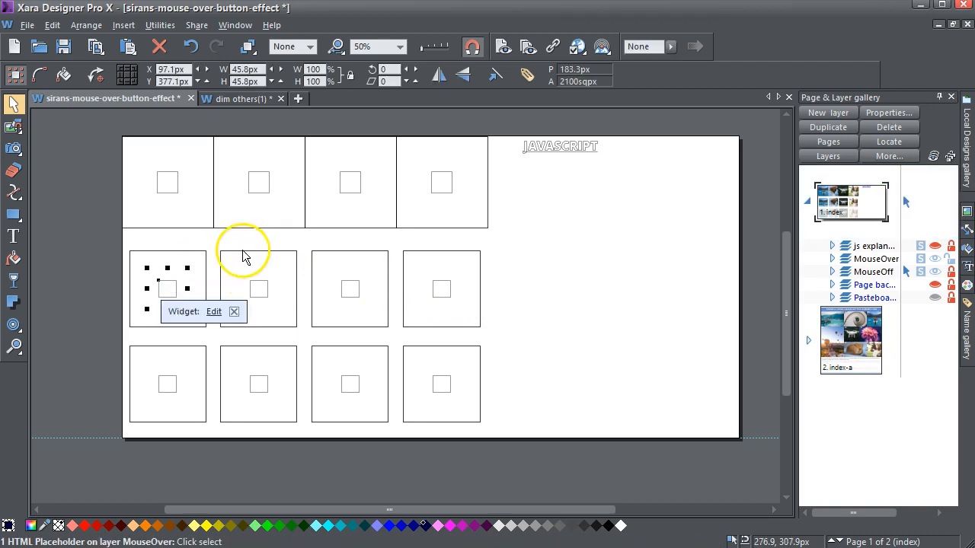
left_click(214, 315)
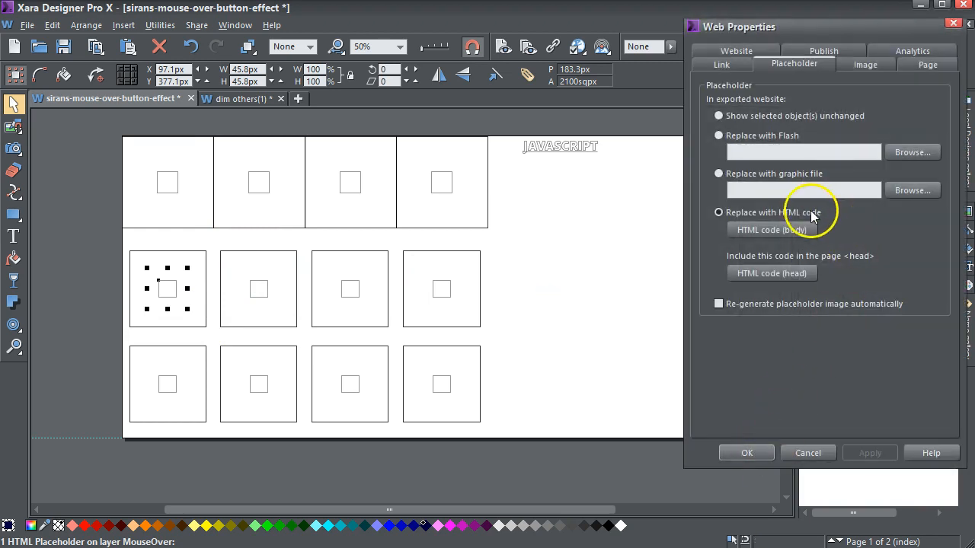
left_click(795, 238)
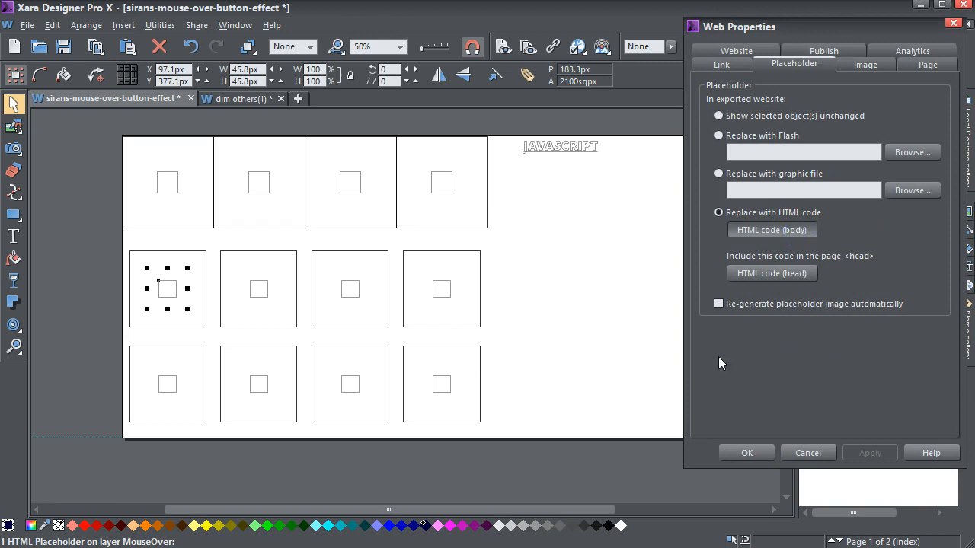
left_click(769, 359)
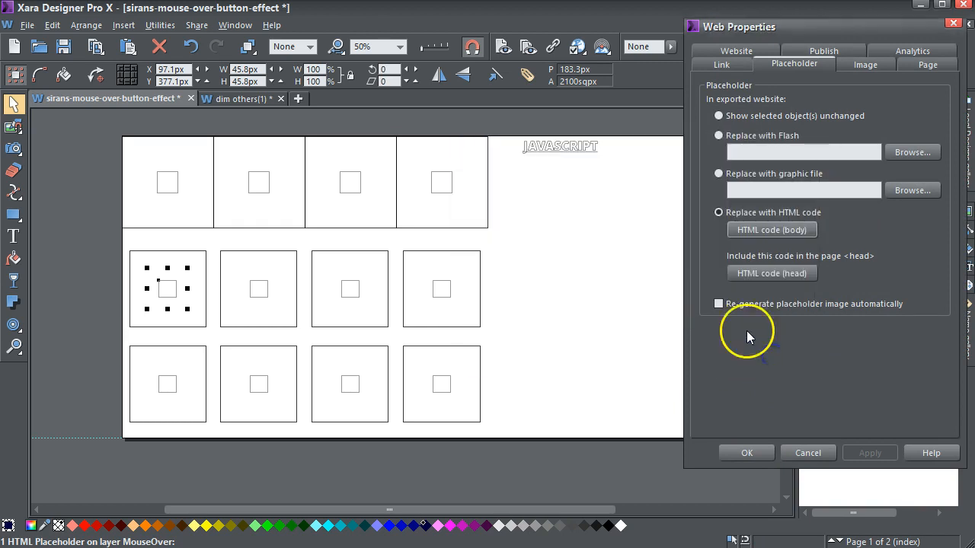
left_click(527, 76)
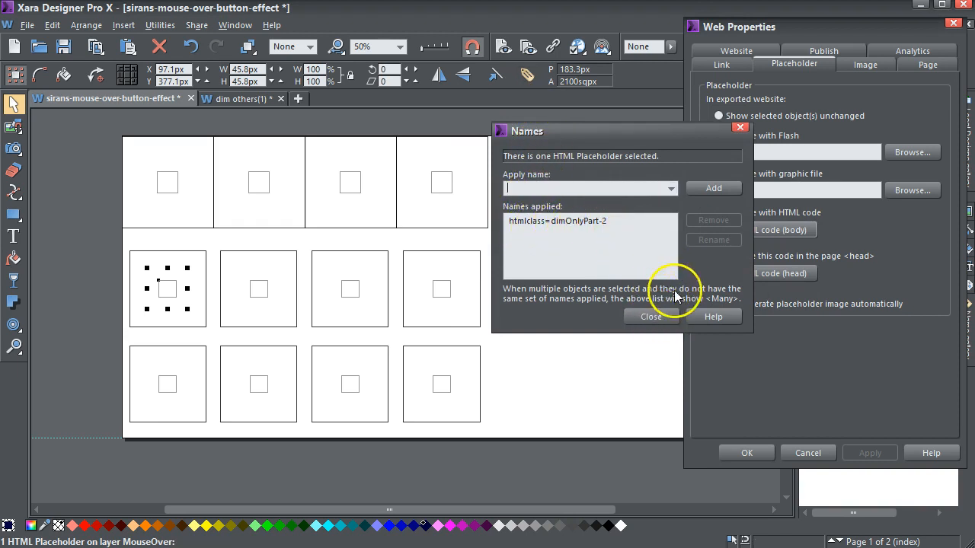
left_click(649, 317)
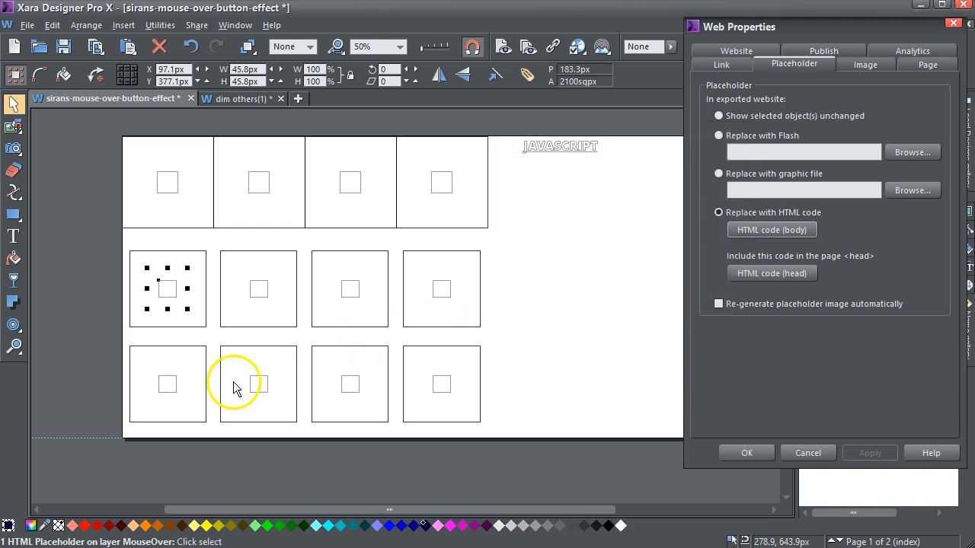
Step: Check the name applied to the first small placeholder in the lower row, and close the names dialog
left_click(169, 383)
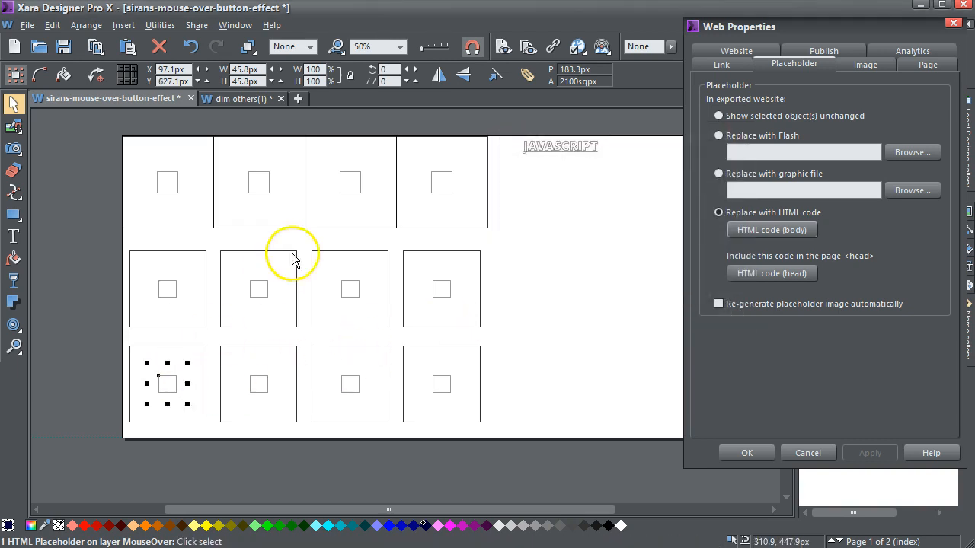
left_click(529, 77)
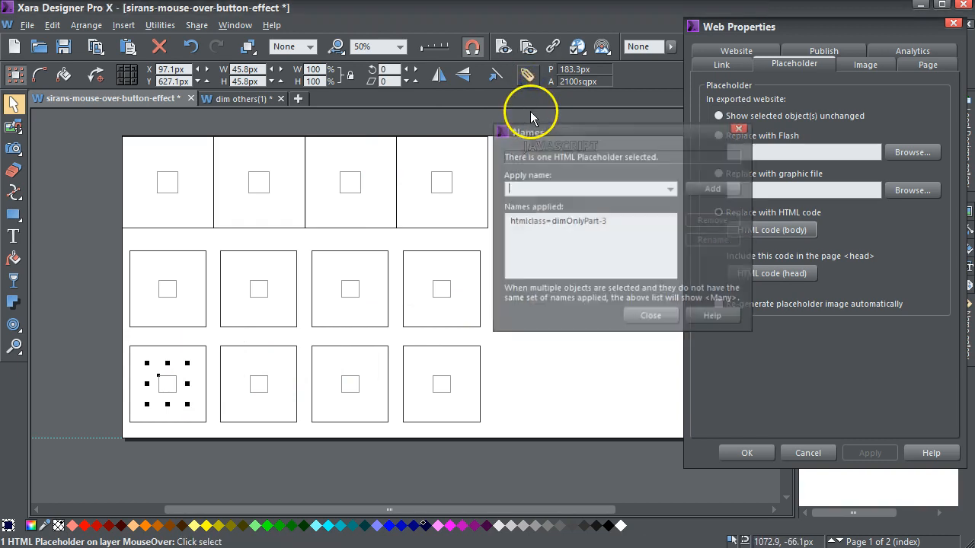
left_click(652, 318)
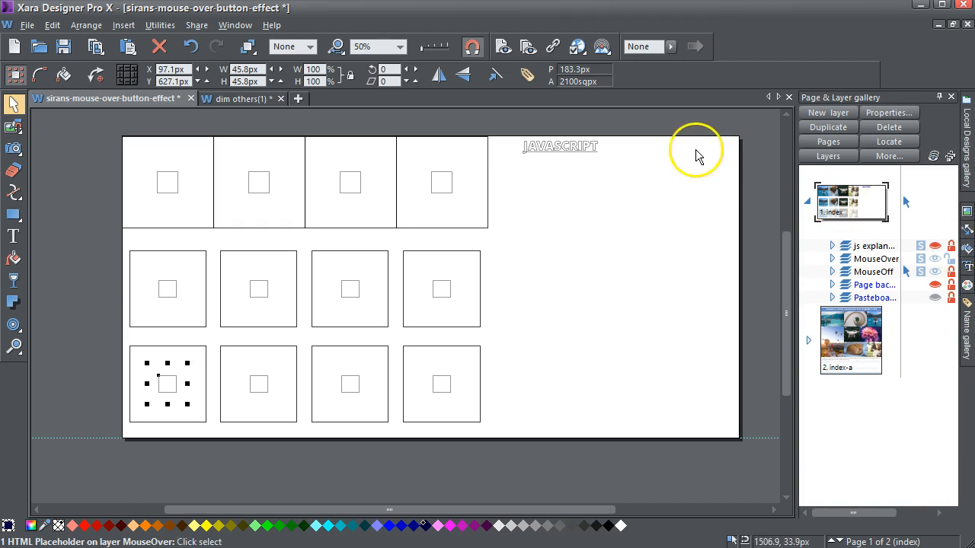
Step: Preview the page in Firefox, show the dimOnlyPart style code with the JAVASCRIPT link, and return to close the built-in preview
left_click(504, 51)
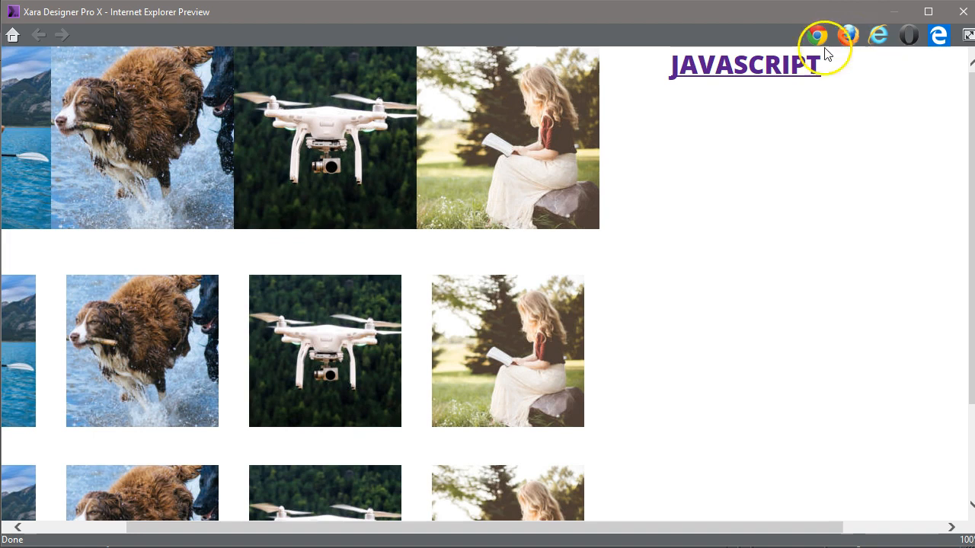
left_click(773, 70)
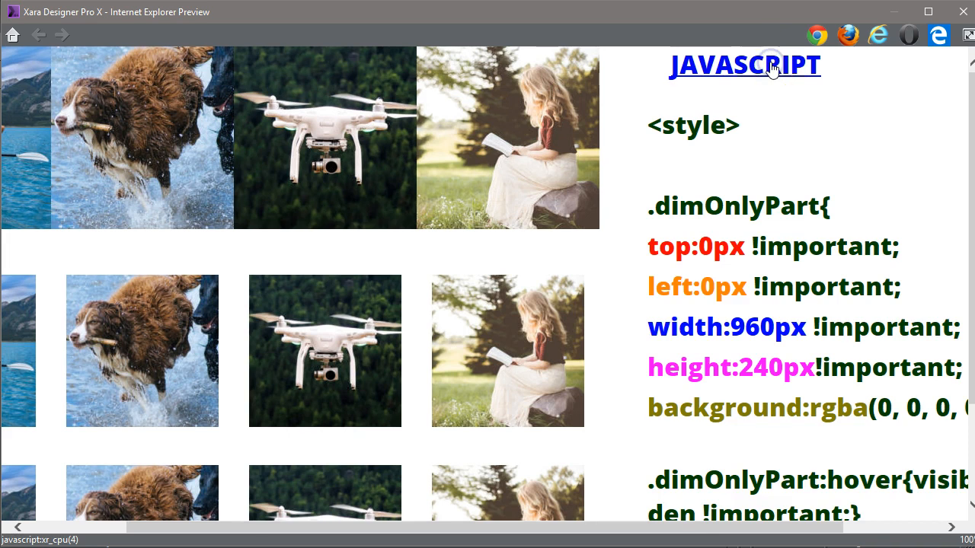
left_click(845, 38)
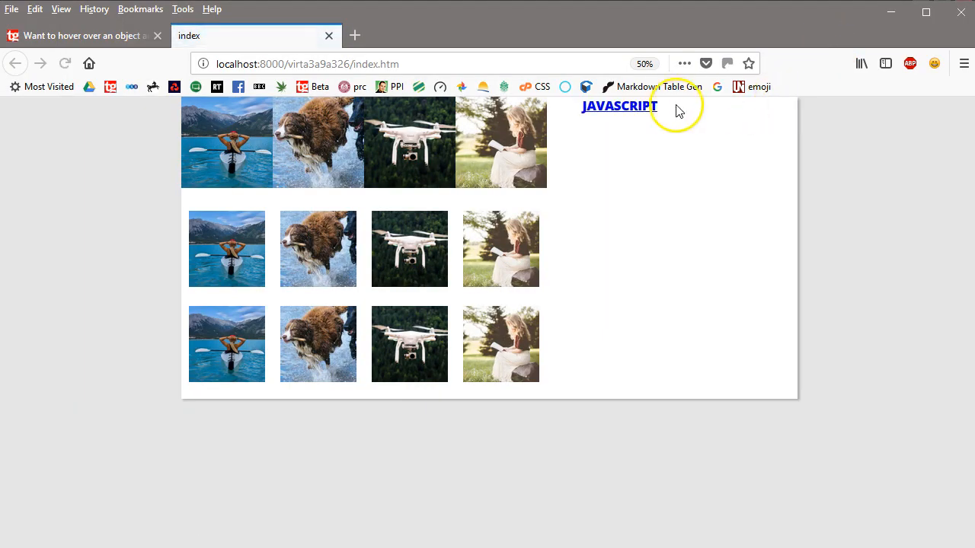
left_click(653, 108)
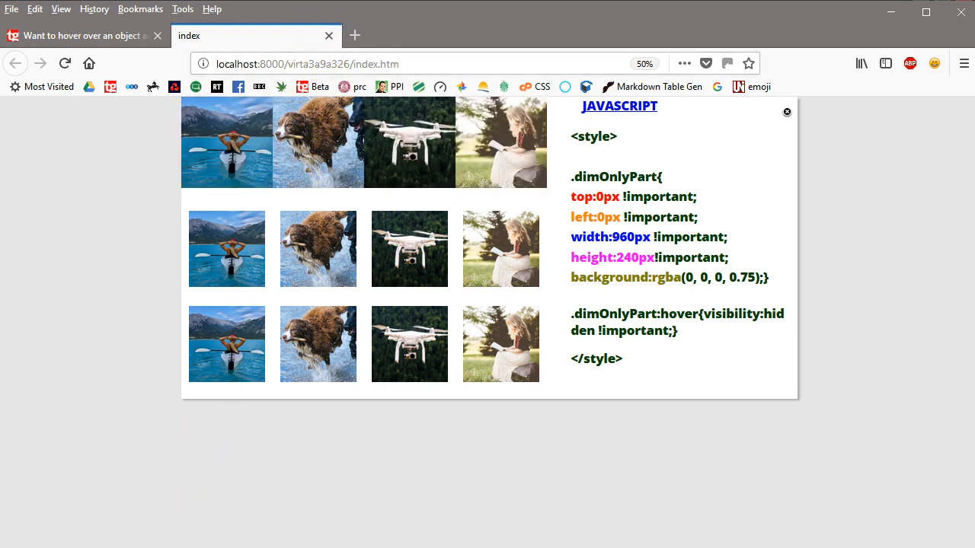
key("alt+Tab")
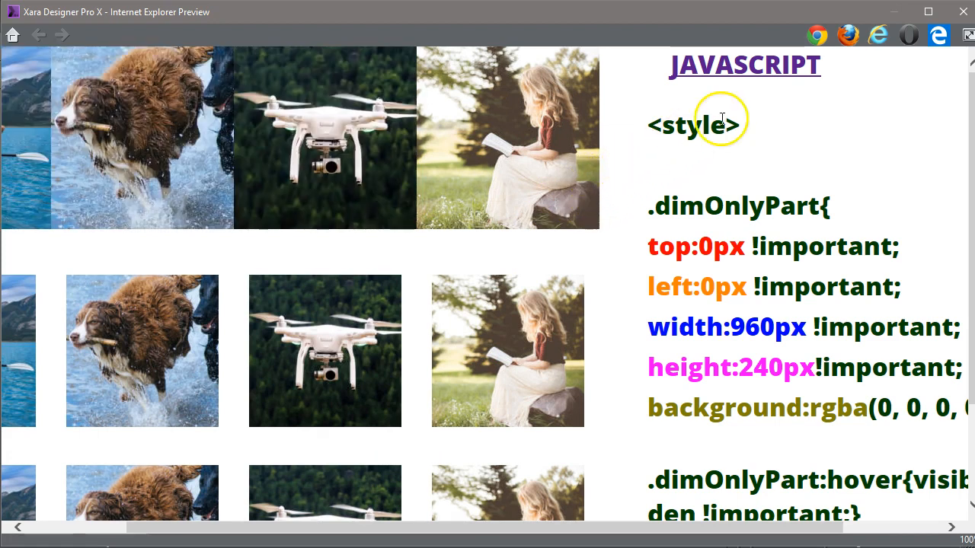
left_click(963, 11)
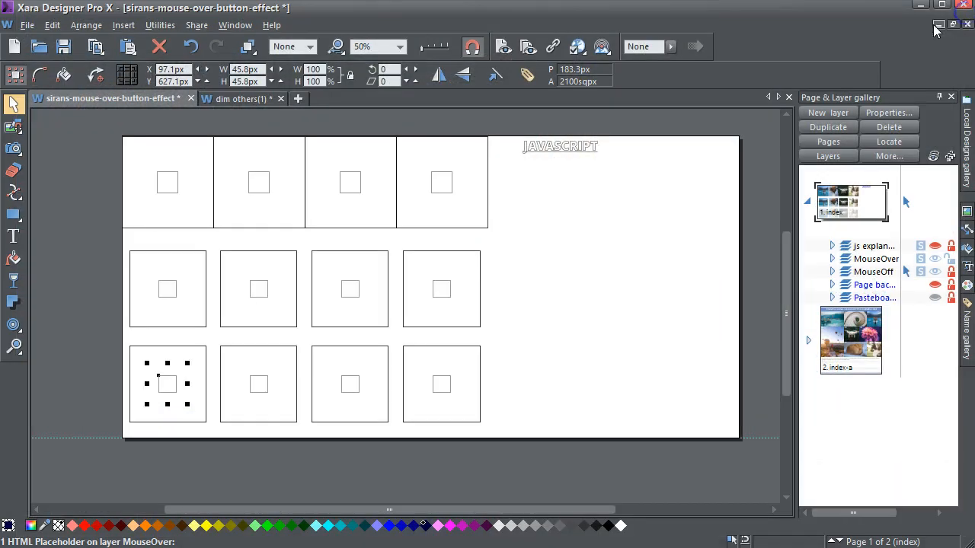
Step: Select all objects in the upper row and compare their X and Y position and size with the style code in Firefox
left_click_drag(113, 131, 498, 236)
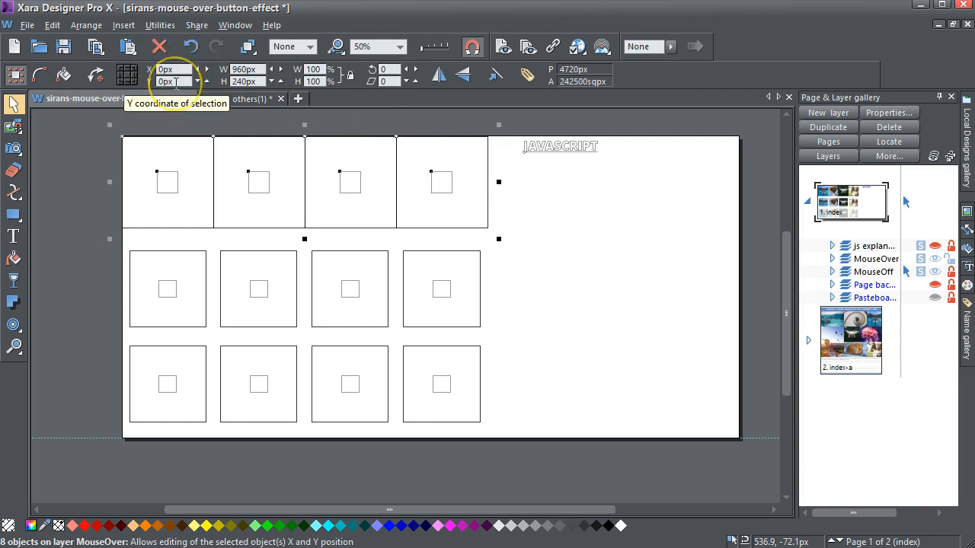
left_click(174, 69)
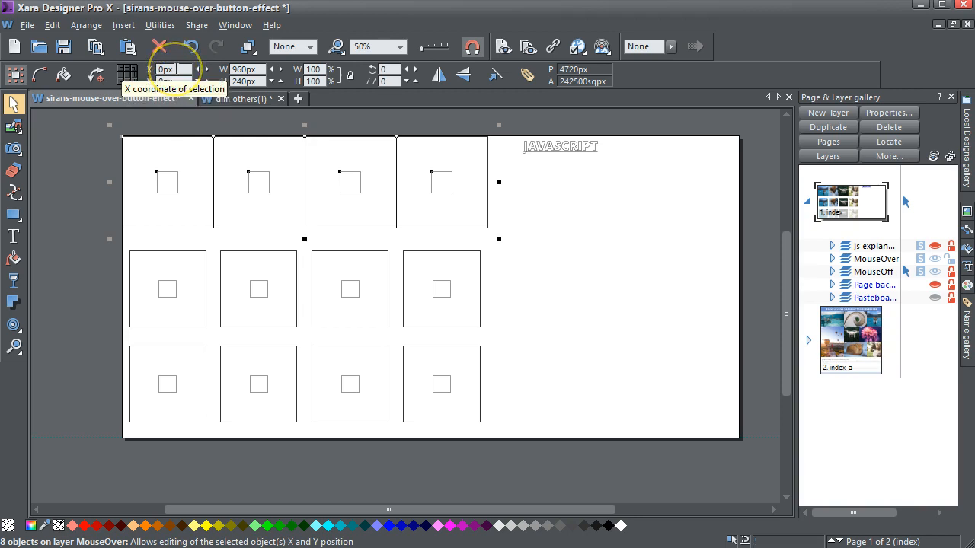
left_click(175, 81)
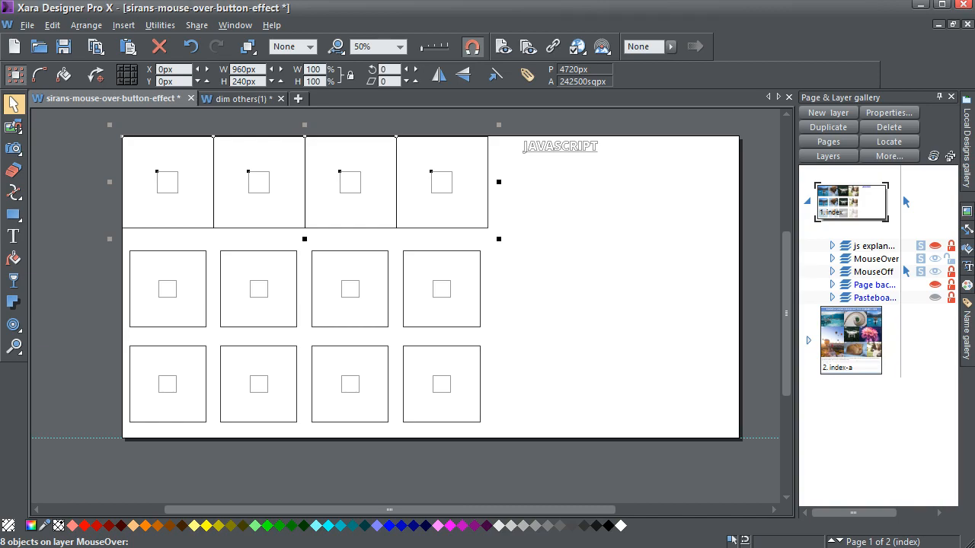
key("alt+Tab")
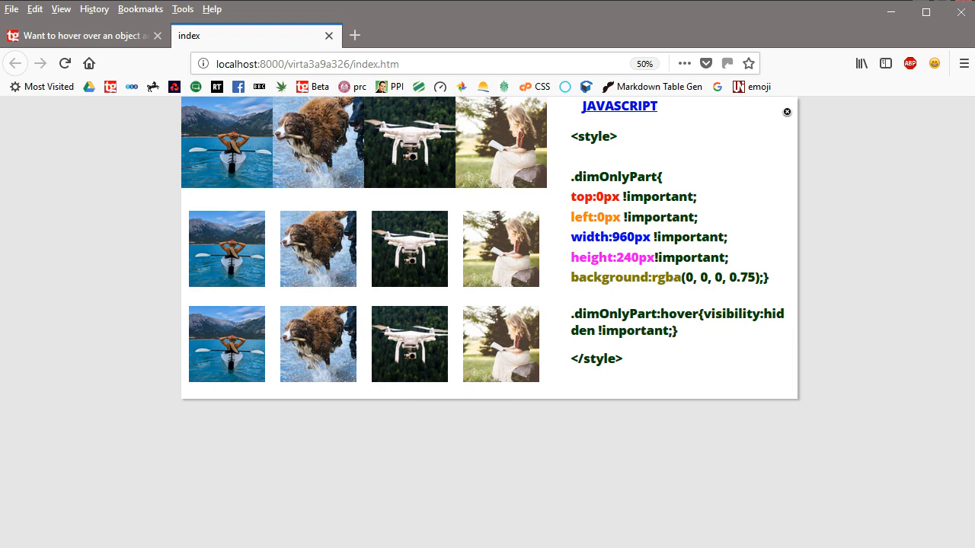
key("alt+Tab")
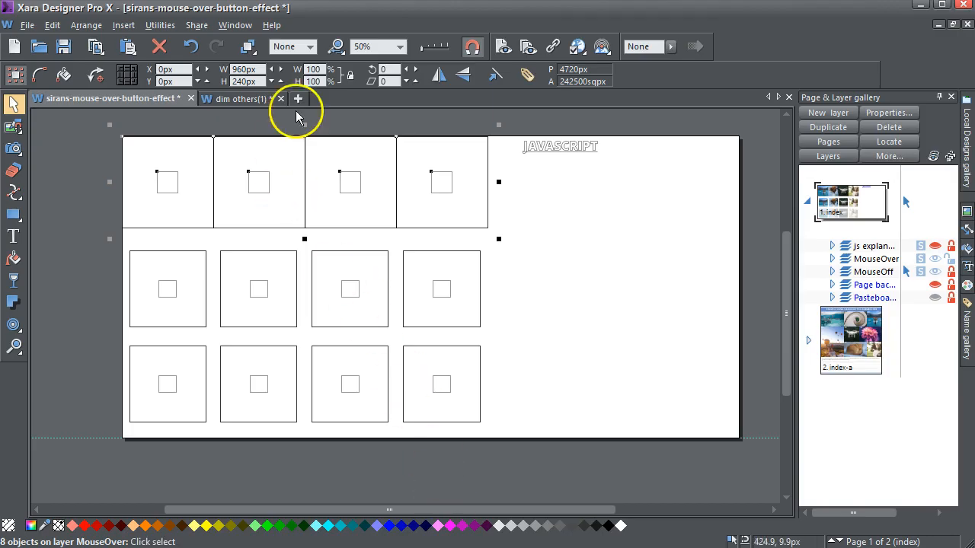
Step: Restore the full view quality and draw a rectangle about 128 × 136 px on the pasteboard beside the upper photo row
left_click_drag(437, 49, 453, 45)
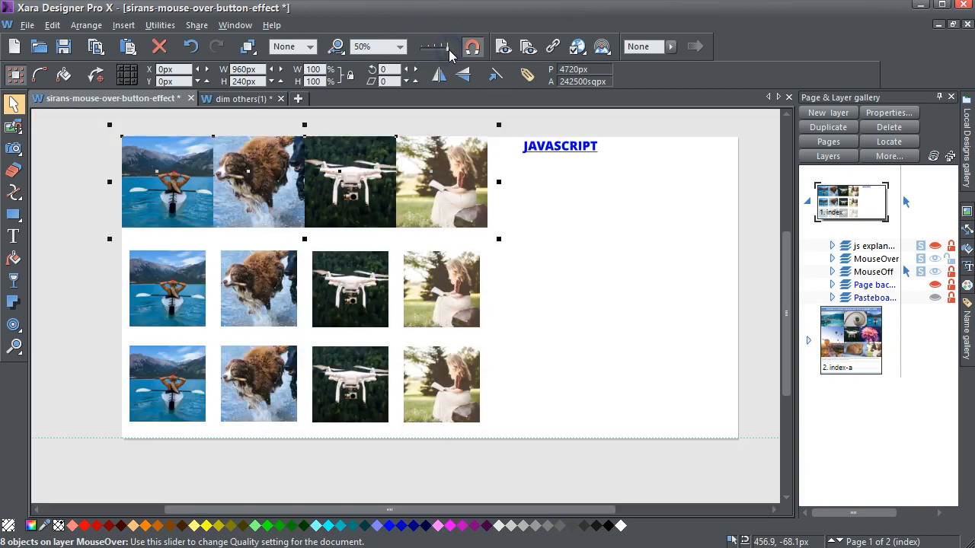
left_click(53, 143)
left_click(15, 216)
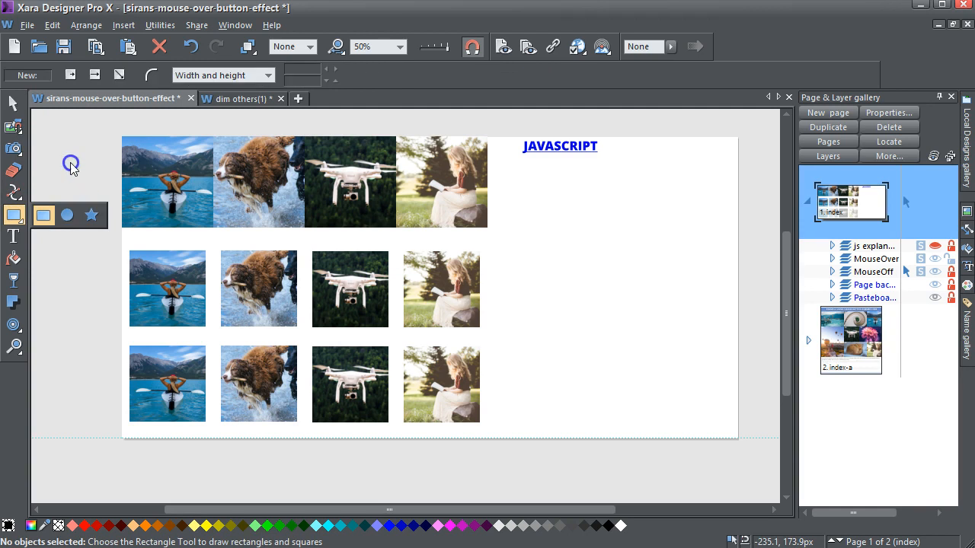
left_click_drag(57, 165, 107, 219)
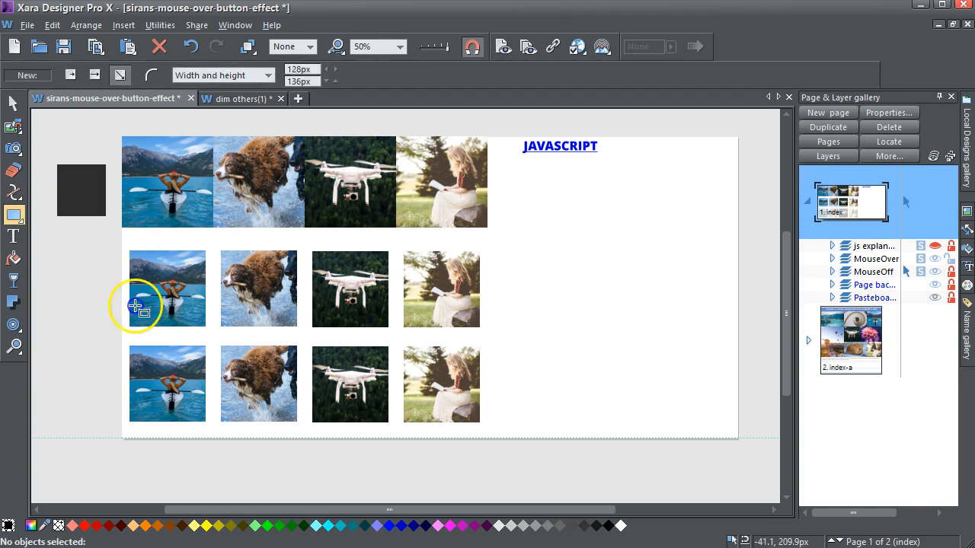
Step: Unlock the MouseOff layer and select the black rectangle on the pasteboard
left_click(673, 410)
left_click(950, 272)
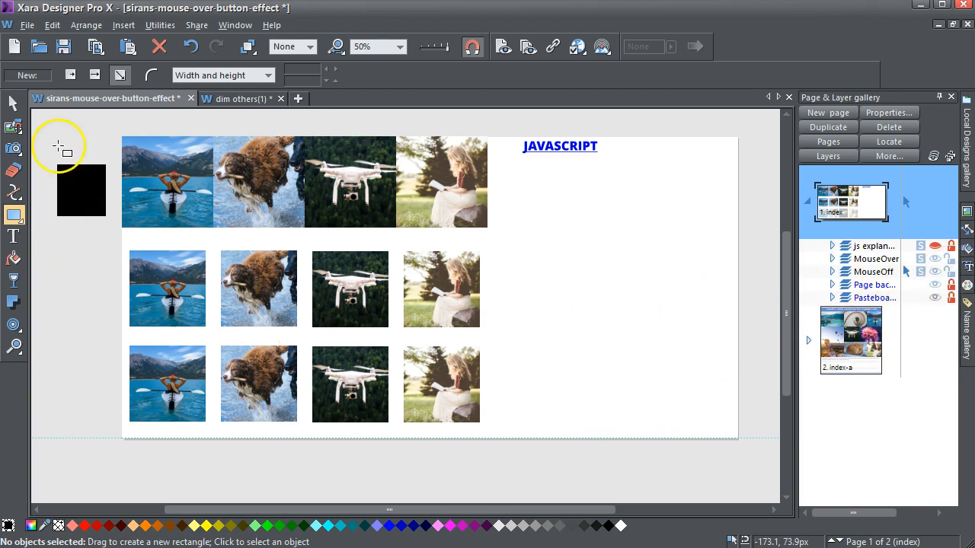
left_click(13, 103)
left_click(76, 200)
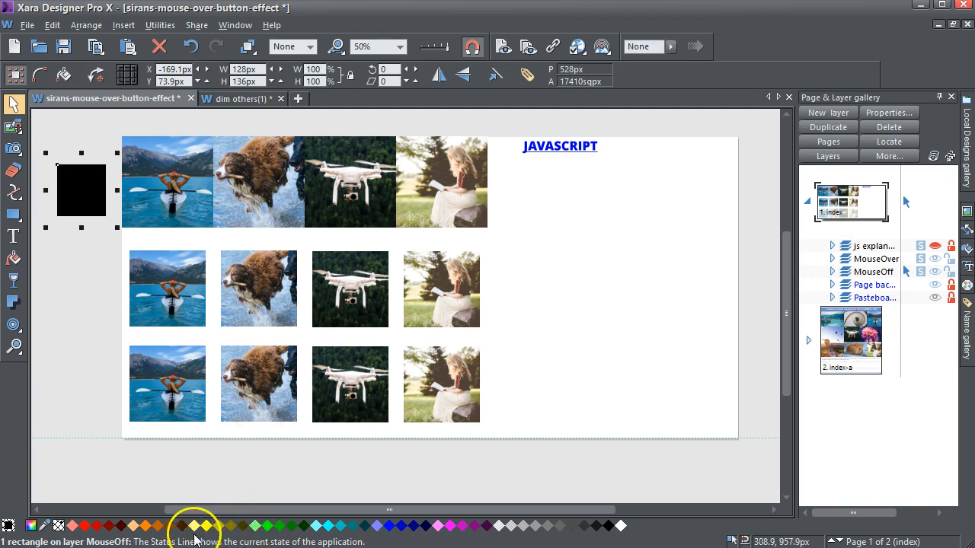
Step: Fill the selected pasteboard rectangle with orange and set its color editor to the RGB color model
left_click(144, 527)
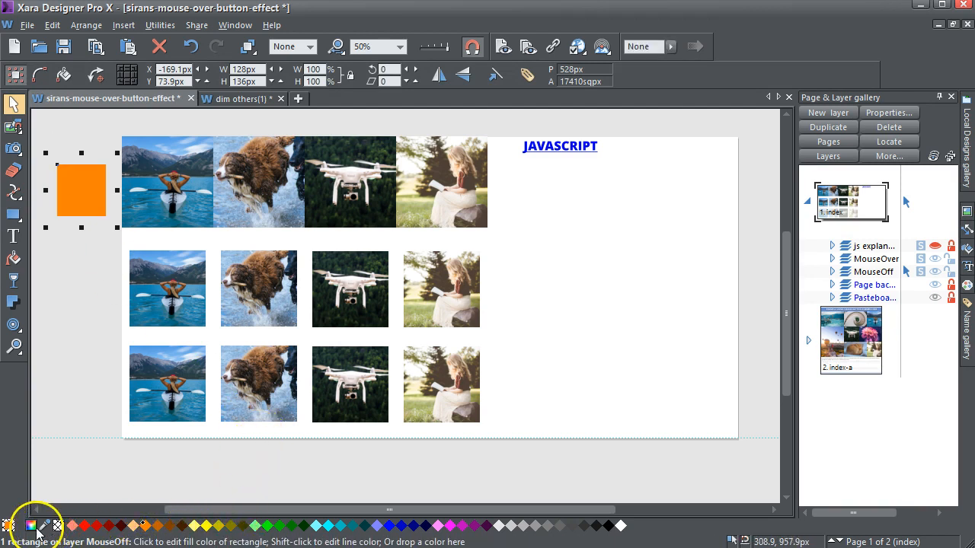
left_click(31, 526)
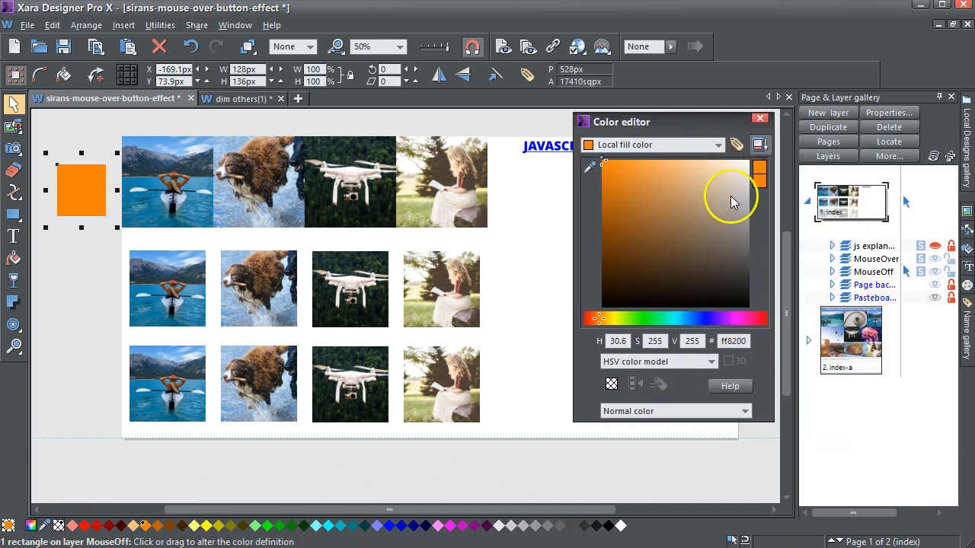
left_click(712, 363)
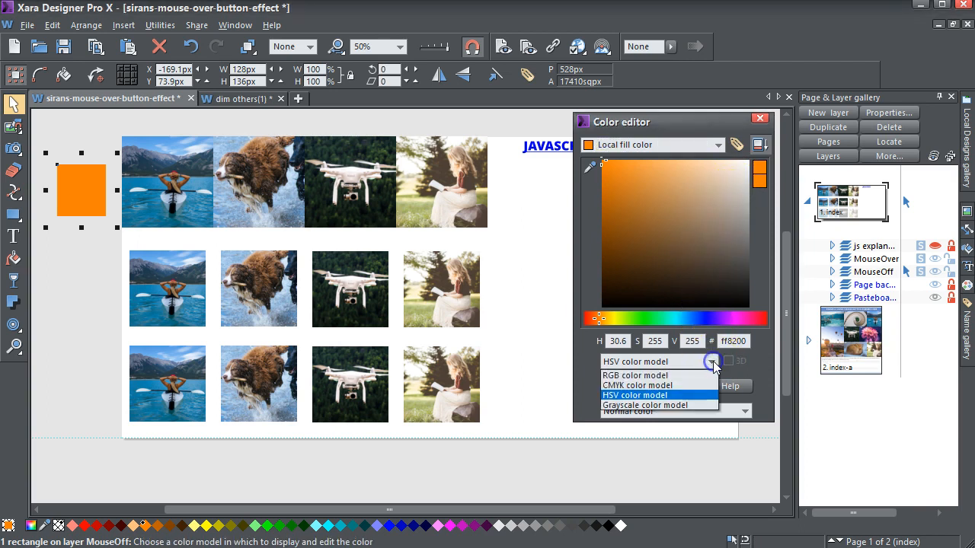
left_click(652, 375)
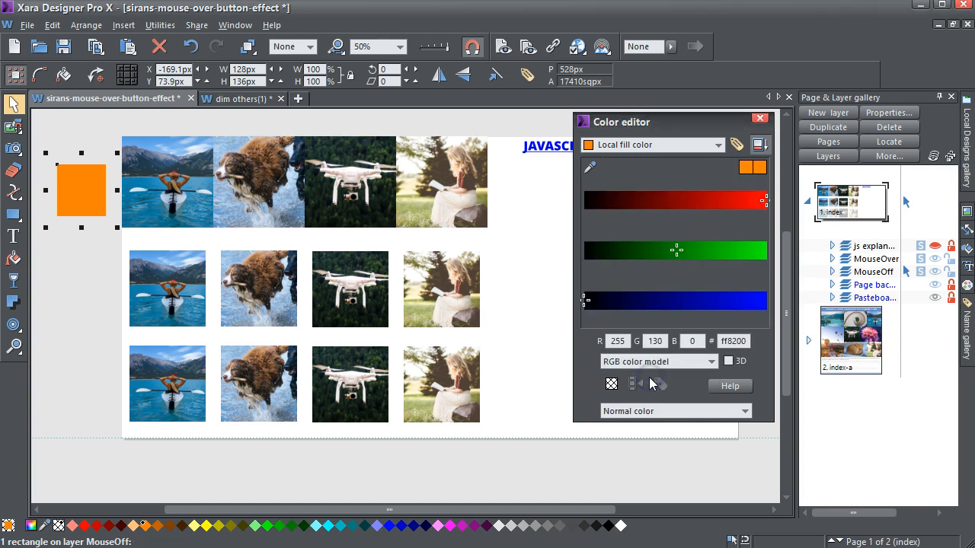
Step: Examine the red, green and blue values of the rectangle's fill and compare them with the rgba background code in Firefox
left_click(614, 341)
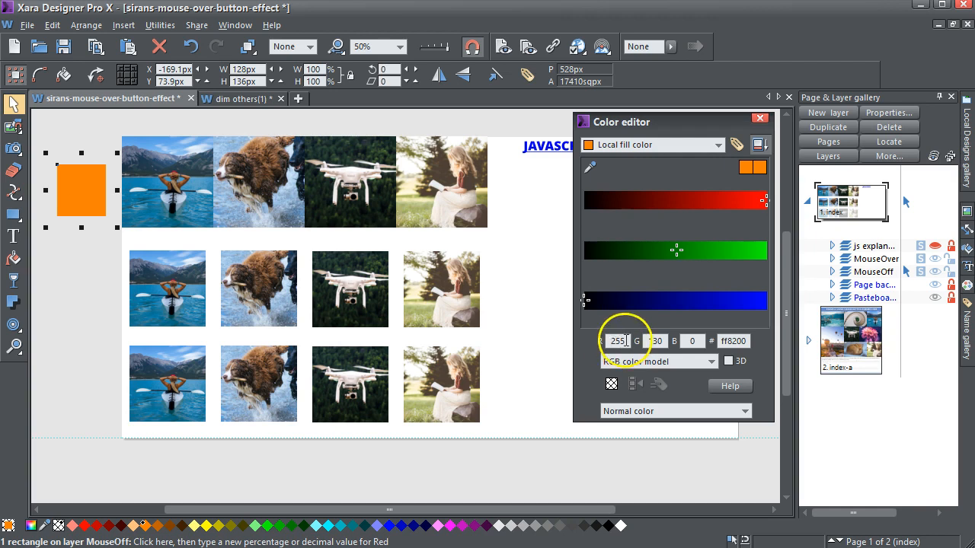
left_click(653, 341)
left_click(690, 341)
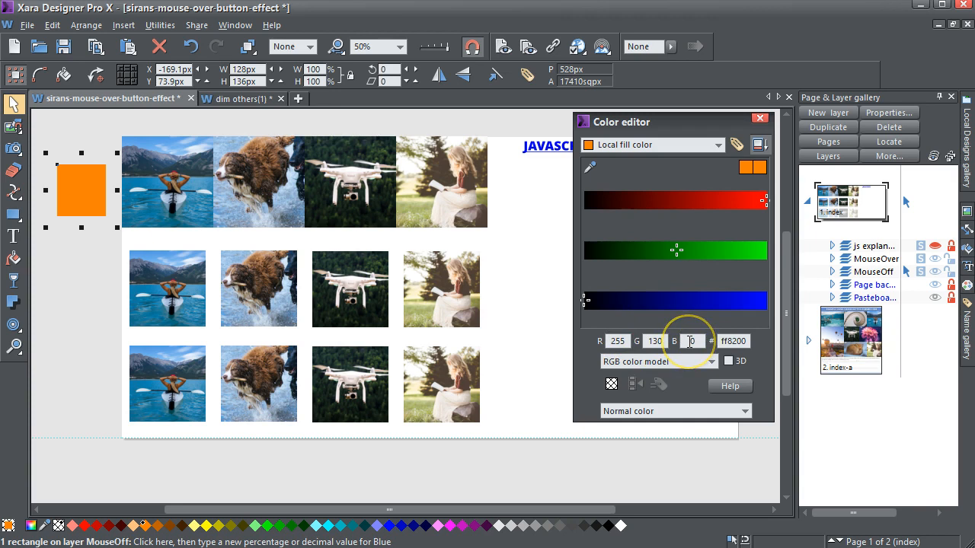
left_click(617, 341)
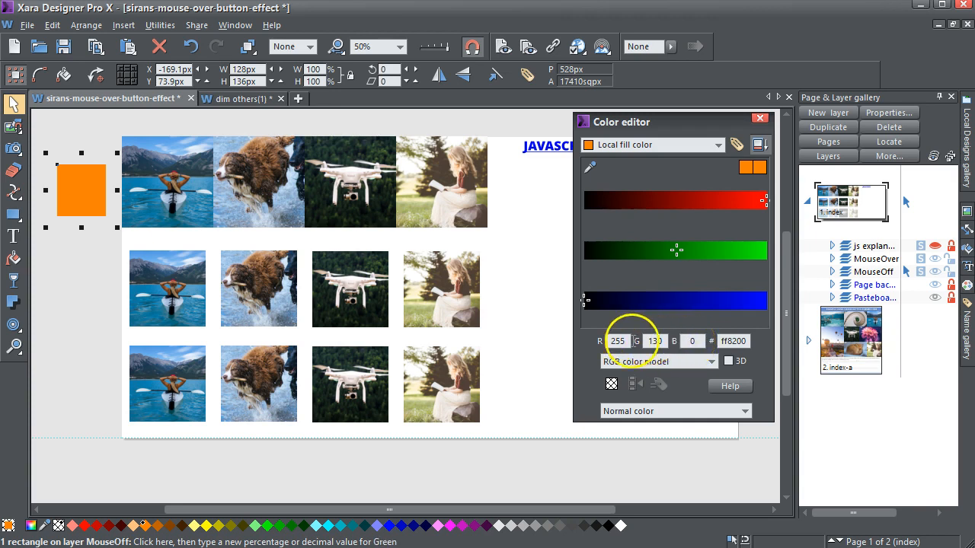
left_click(613, 341)
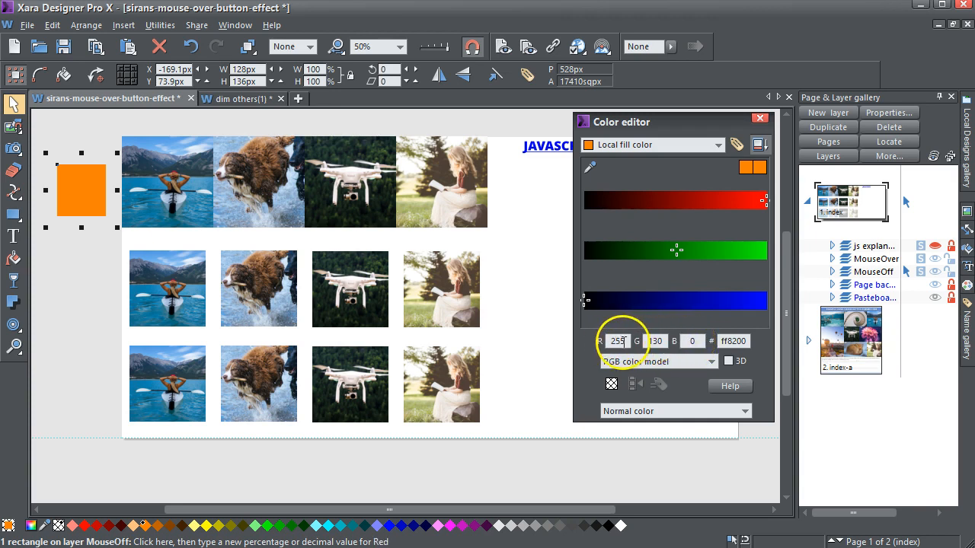
left_click(760, 119)
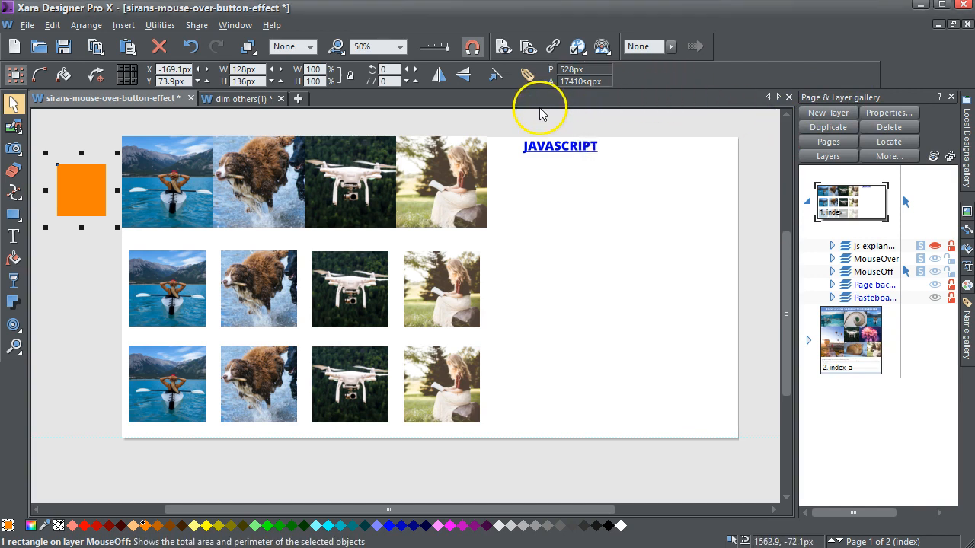
left_click(282, 547)
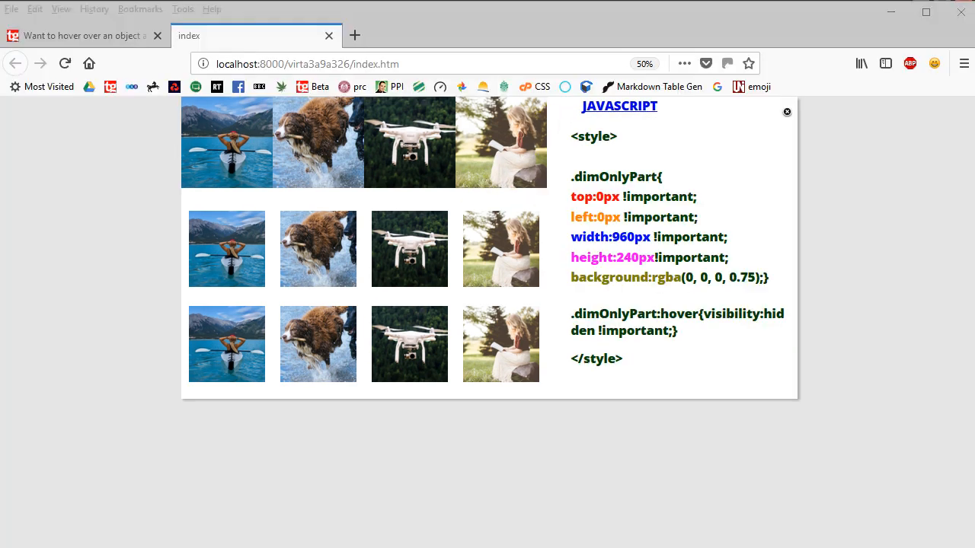